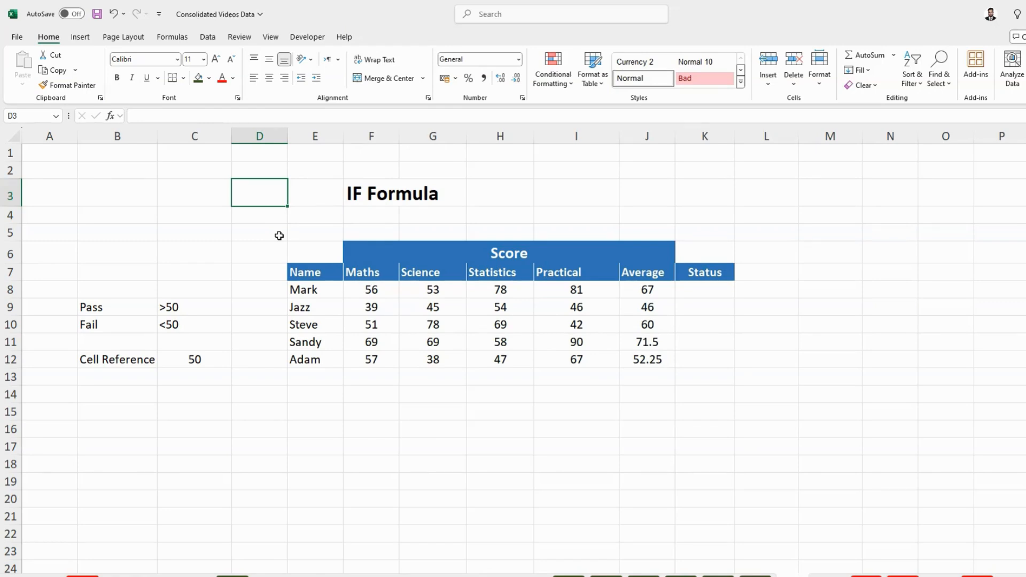
Review the score table's Name, subject, Average and Status columns and the Pass and Fail criteria beside it.
{"action": "left_click", "coordinate": [314, 275]}
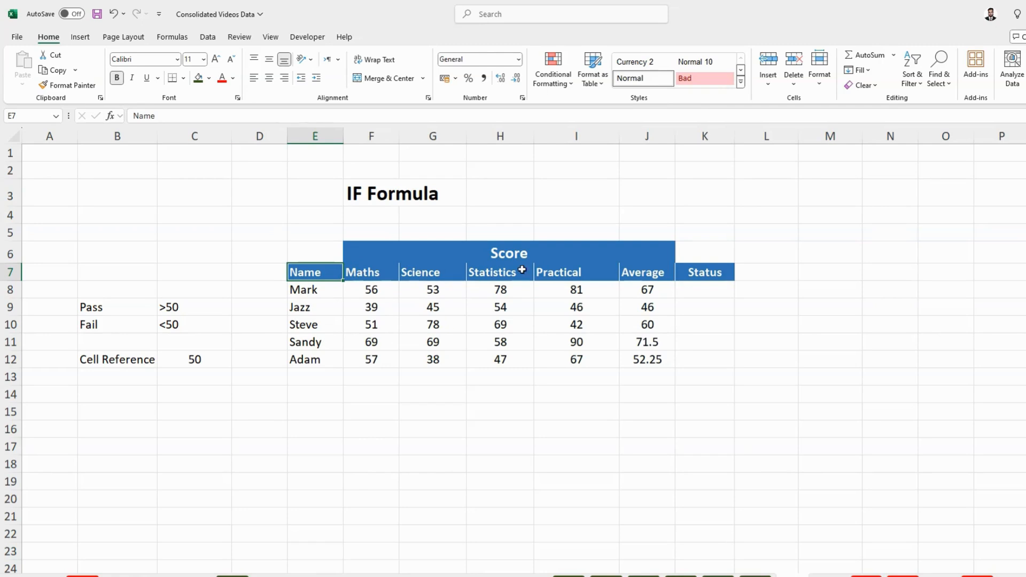
{"action": "left_click", "coordinate": [549, 273]}
{"action": "left_click", "coordinate": [442, 311]}
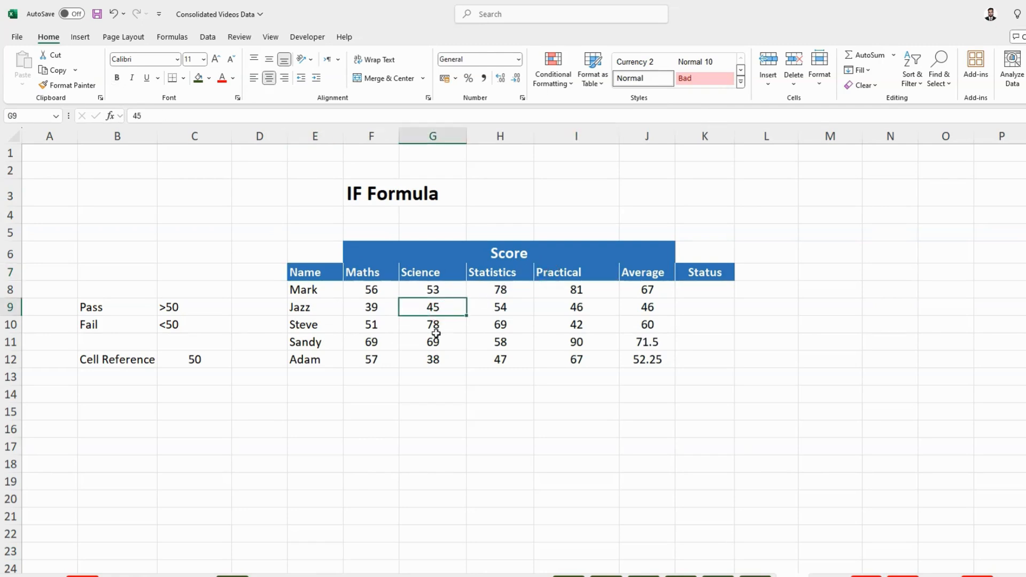
{"action": "left_click", "coordinate": [638, 273]}
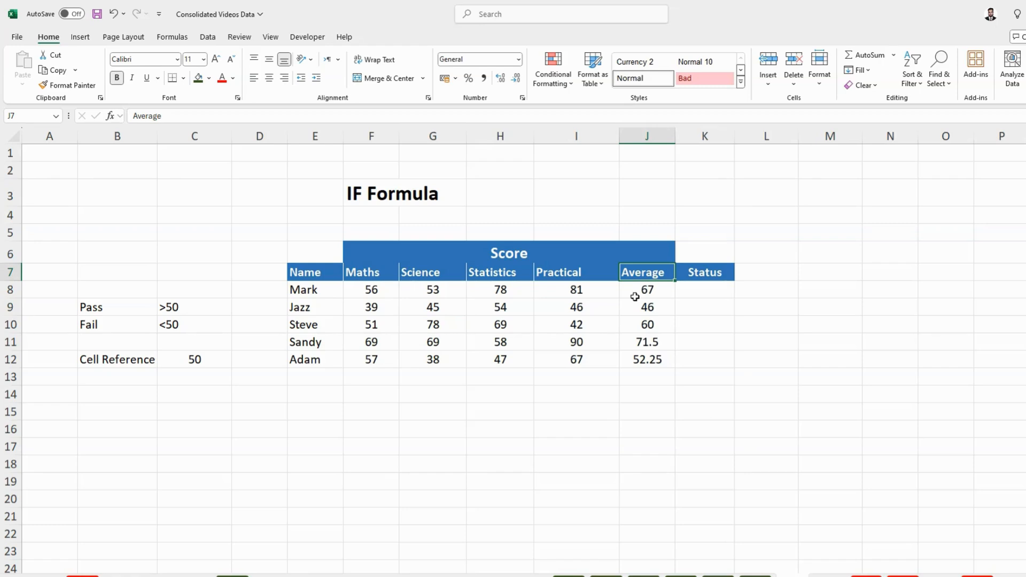
{"action": "left_click", "coordinate": [695, 290]}
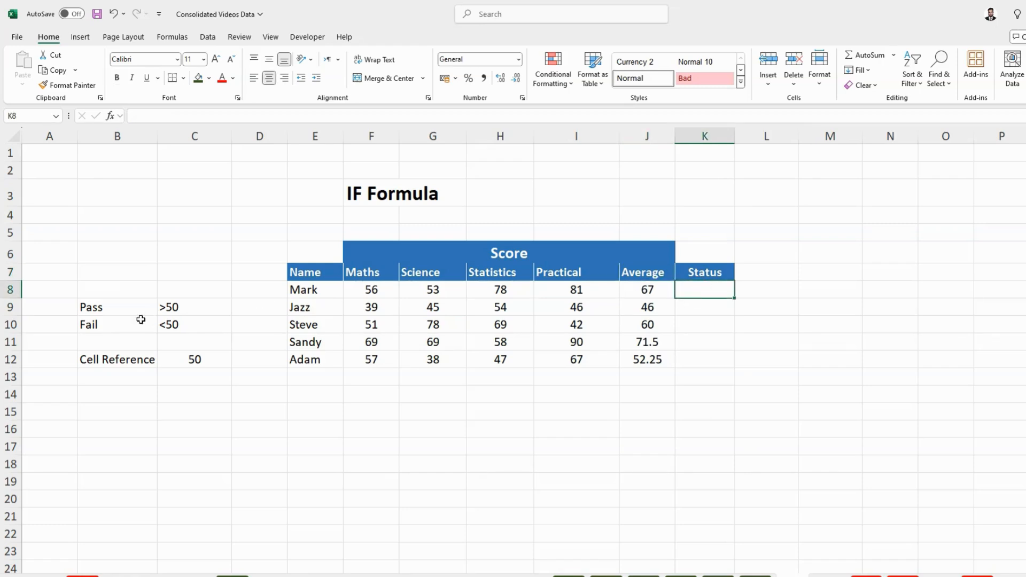
{"action": "left_click", "coordinate": [181, 309]}
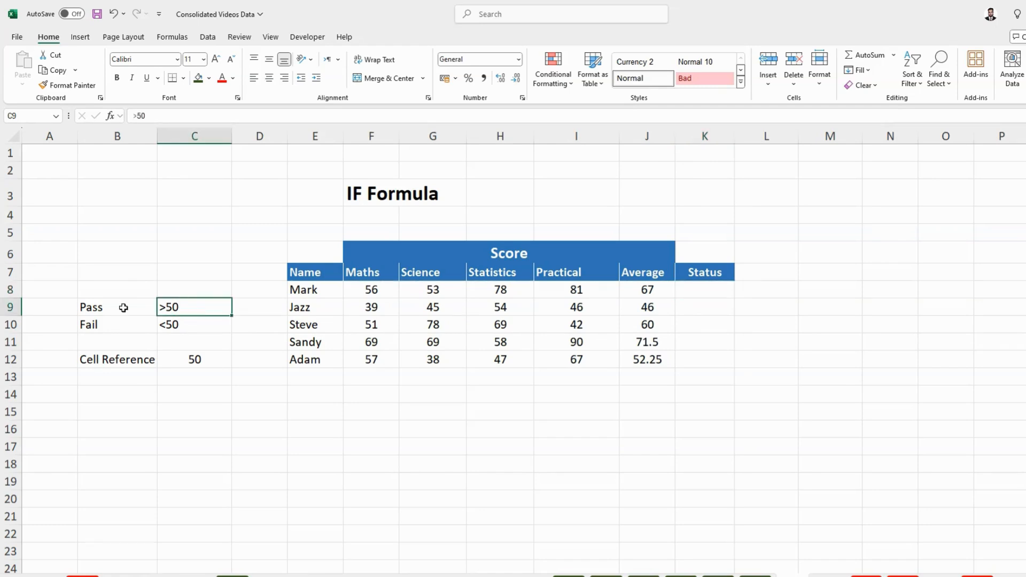
{"action": "left_click", "coordinate": [124, 308]}
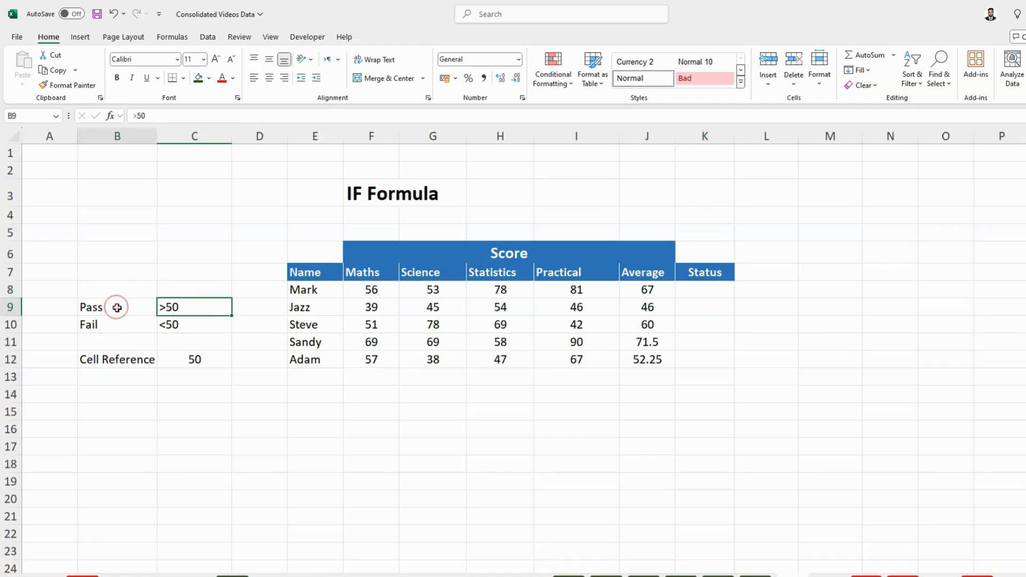
{"action": "left_click", "coordinate": [180, 325]}
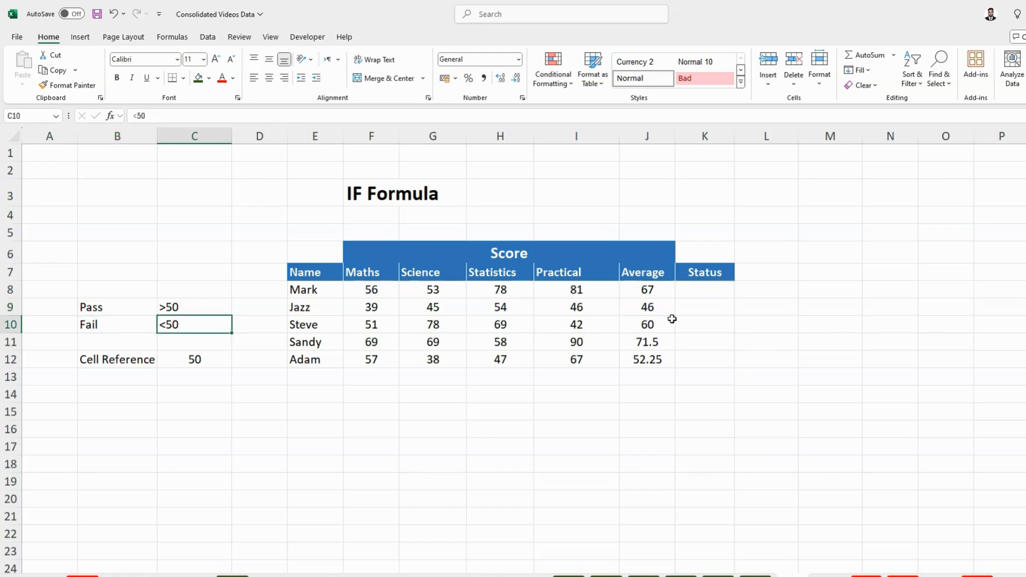
Begin an IF formula in K8 with the logical test J8>$C$12, keeping the threshold reference absolute.
{"action": "left_click", "coordinate": [690, 293]}
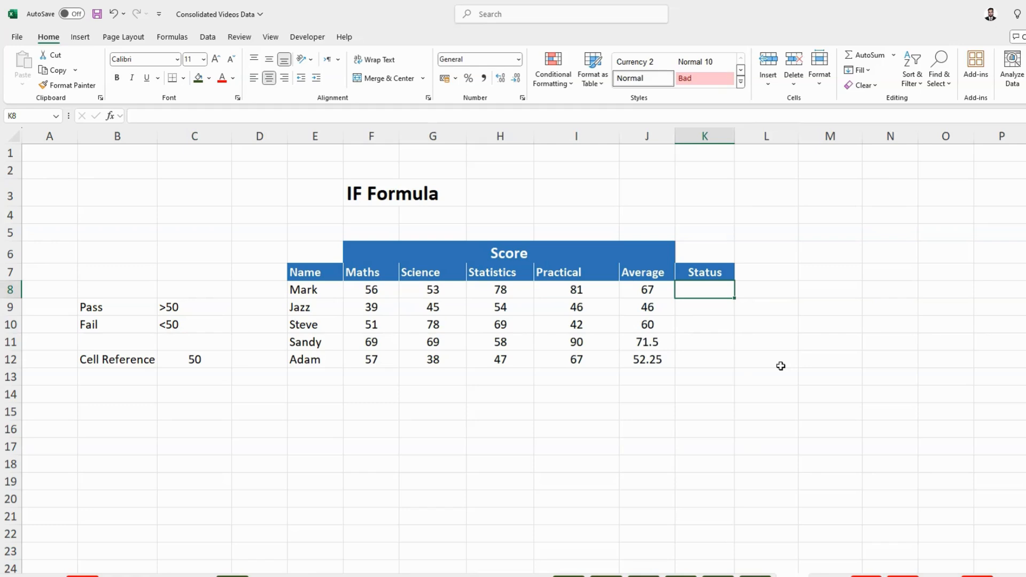
{"action": "type", "text": "=I"}
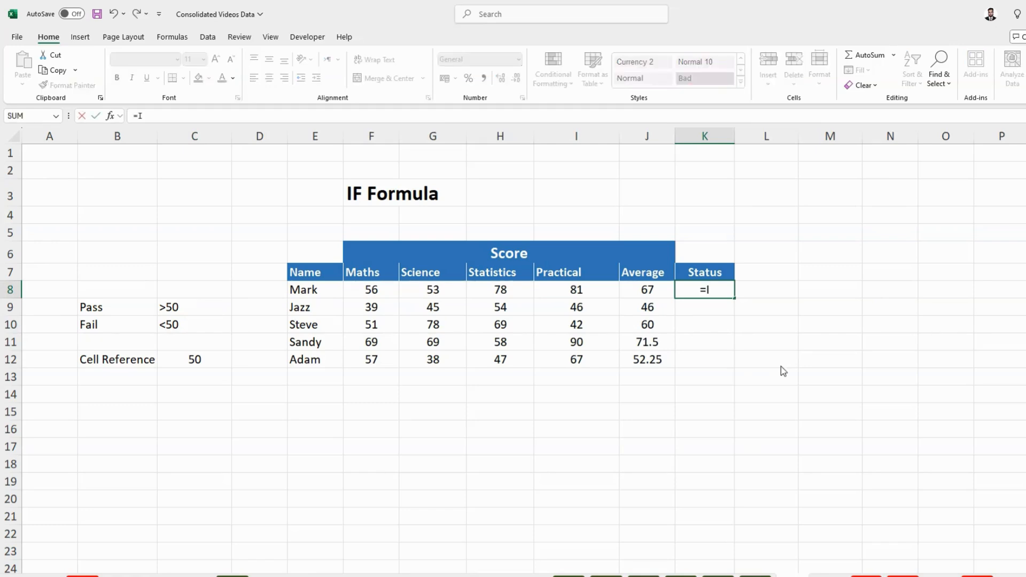
{"action": "type", "text": "F("}
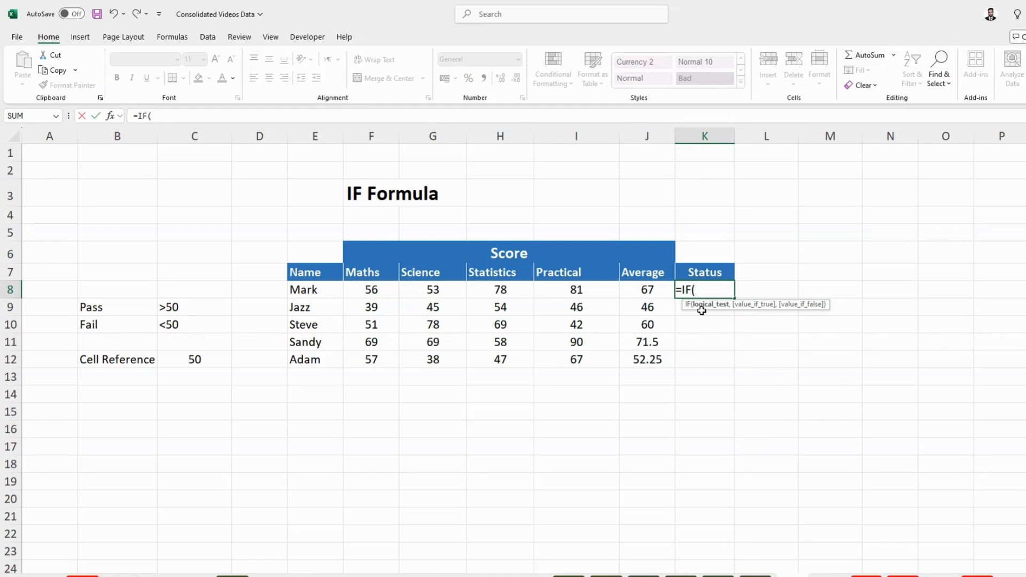
{"action": "left_click", "coordinate": [645, 289]}
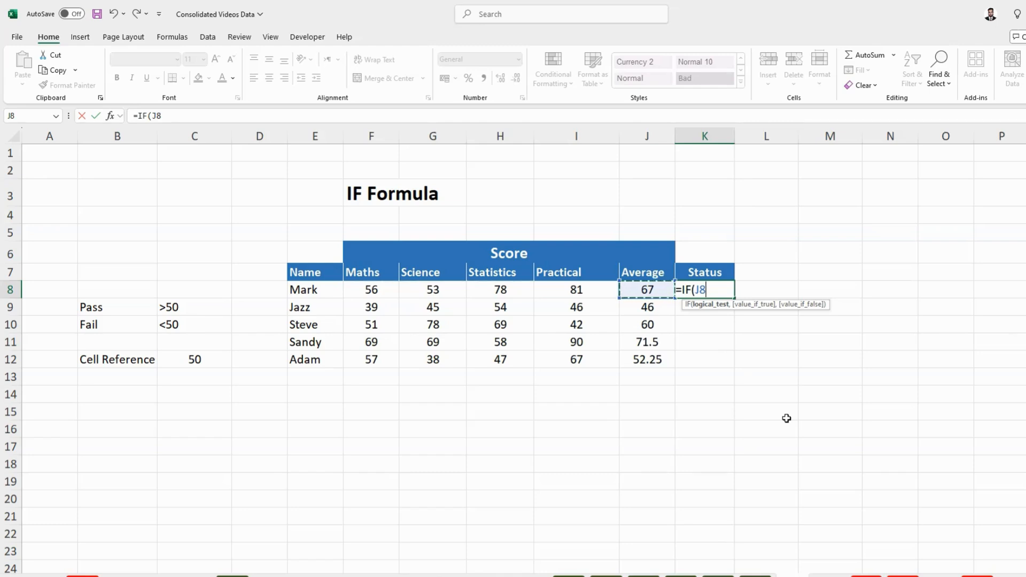
{"action": "type", "text": ">"}
{"action": "left_click", "coordinate": [193, 360]}
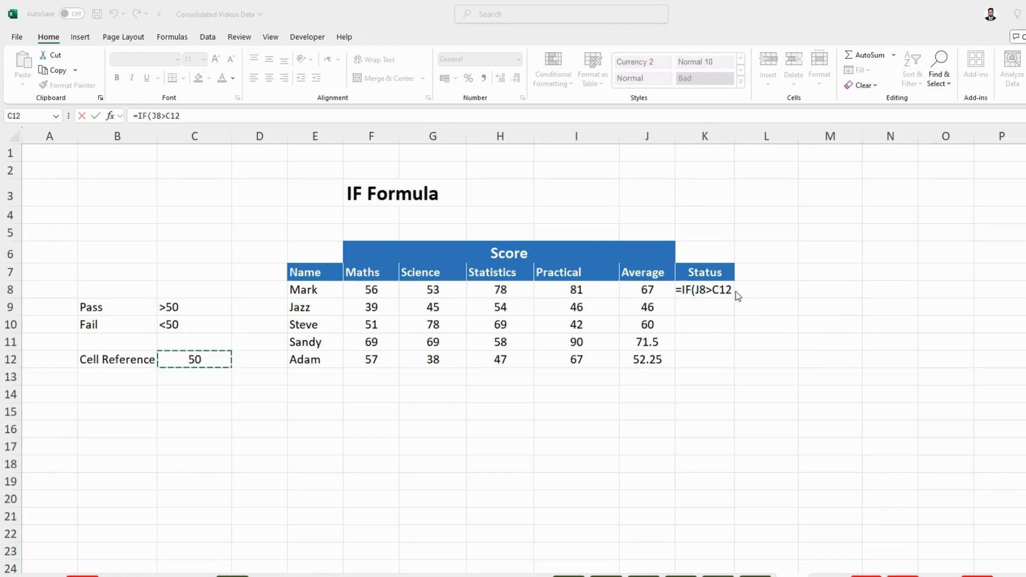
{"action": "left_click", "coordinate": [721, 291]}
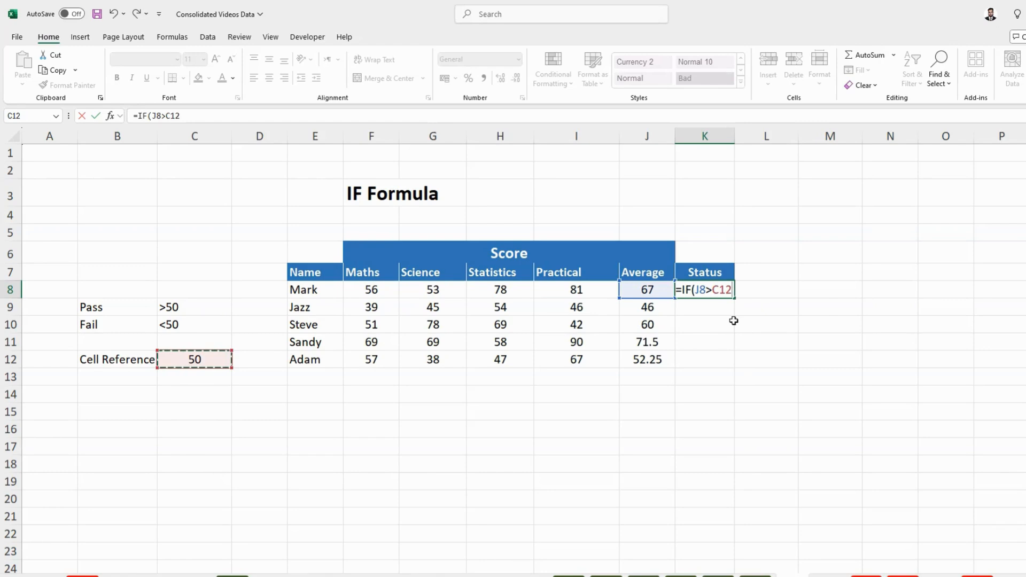
{"action": "key", "text": "F4"}
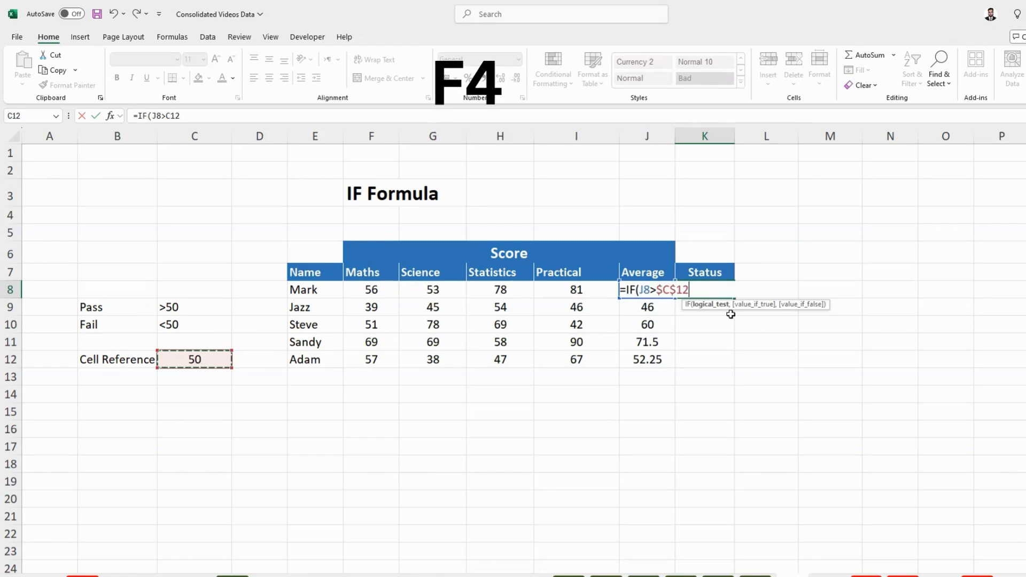
{"action": "type", "text": ","}
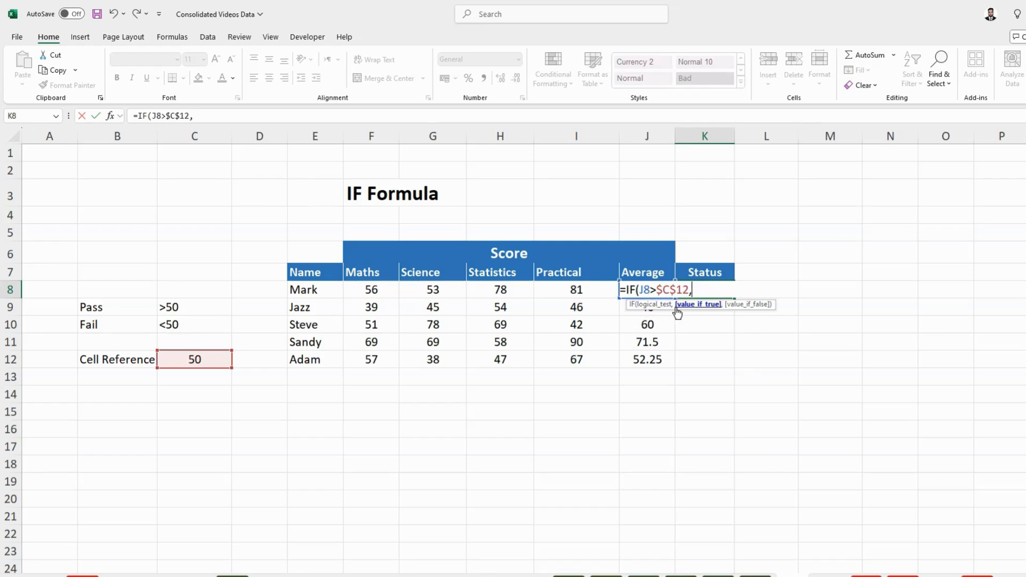
Complete the K8 formula with $B$9 as the true value and $B$10 as the false value: =IF(J8>$C$12,$B$9,$B$10).
{"action": "left_click", "coordinate": [108, 308]}
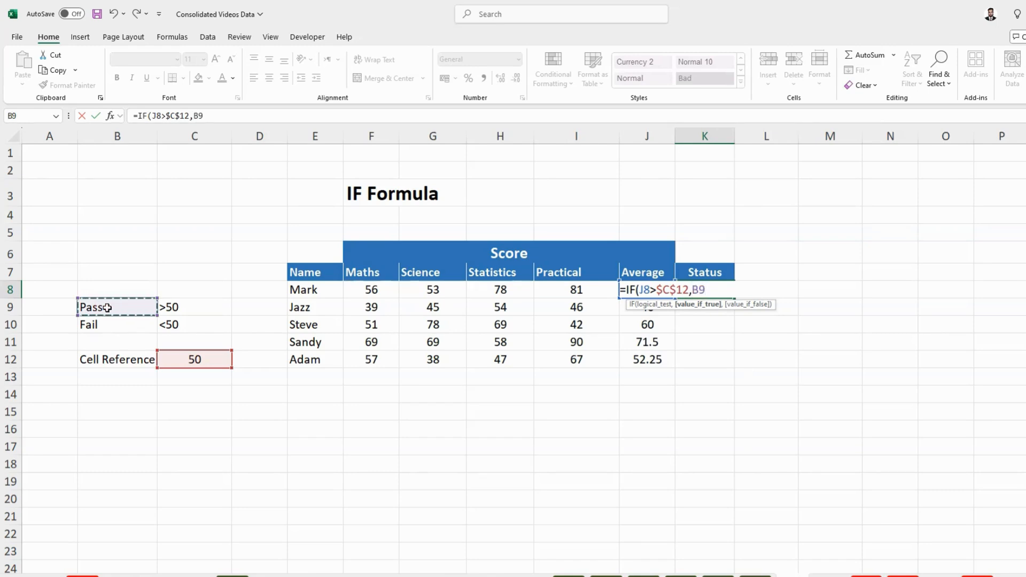
{"action": "key", "text": "F4"}
{"action": "type", "text": ","}
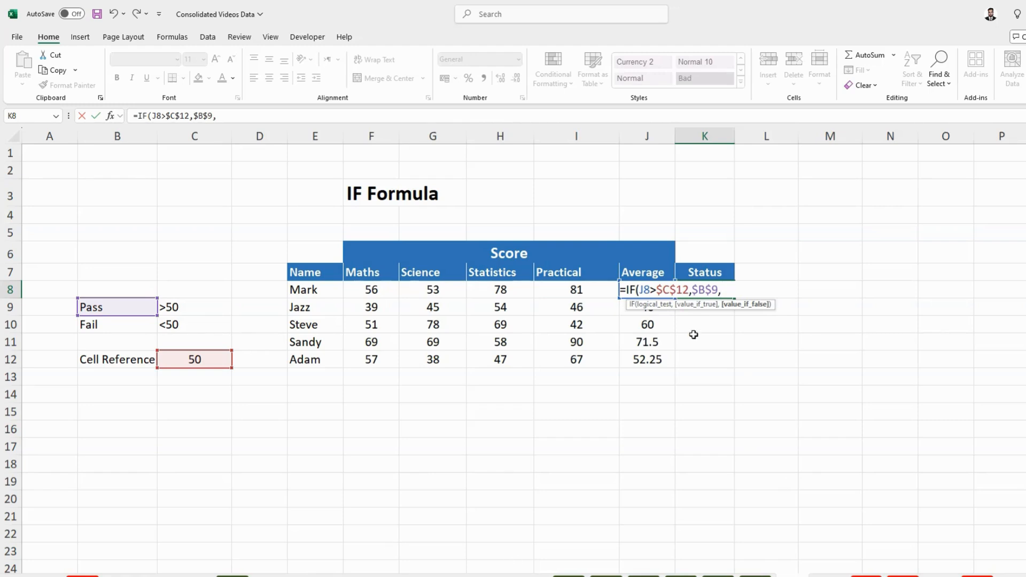
{"action": "left_click", "coordinate": [114, 324]}
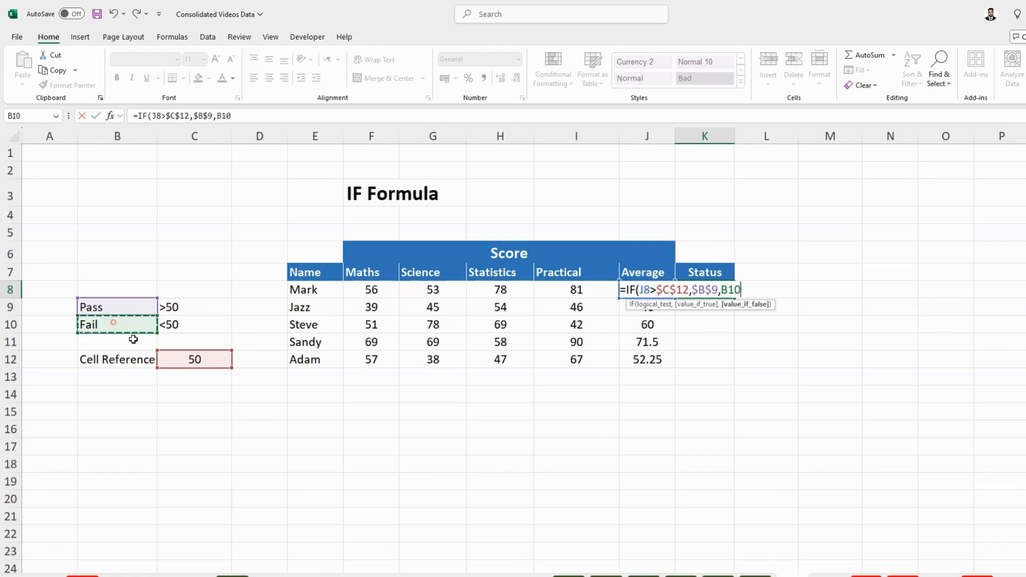
{"action": "type", "text": ")"}
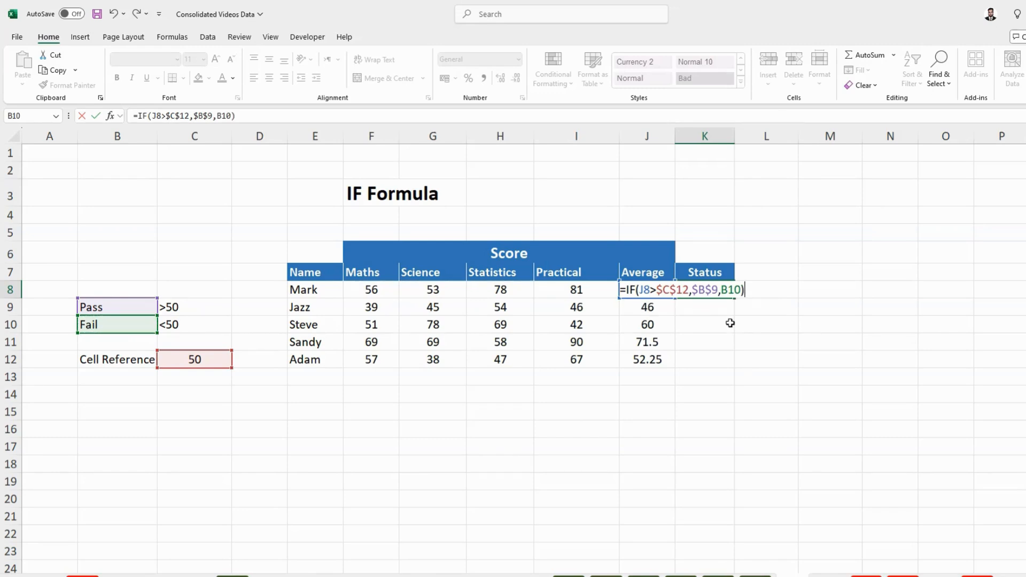
{"action": "left_click", "coordinate": [729, 290]}
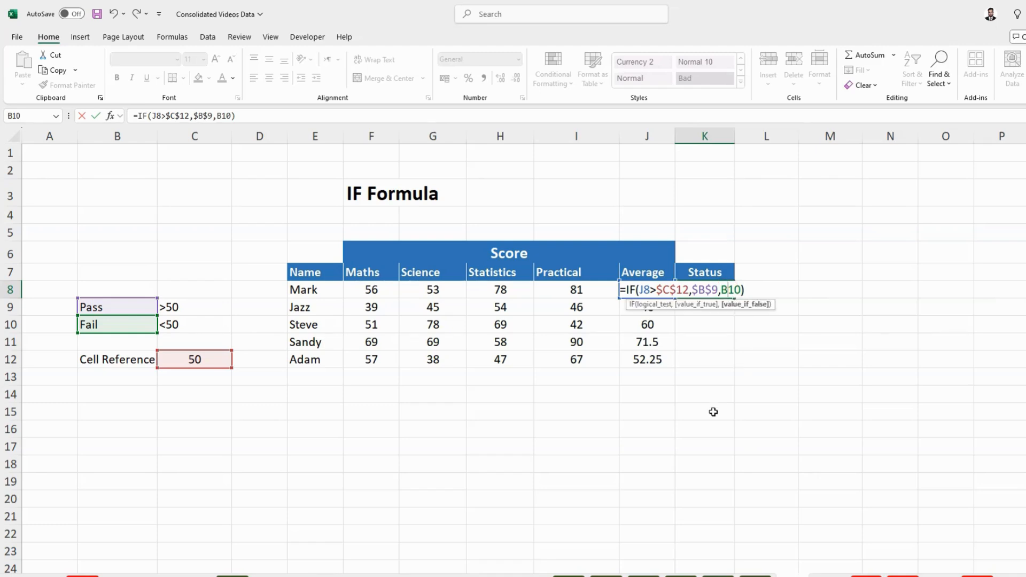
{"action": "key", "text": "F4"}
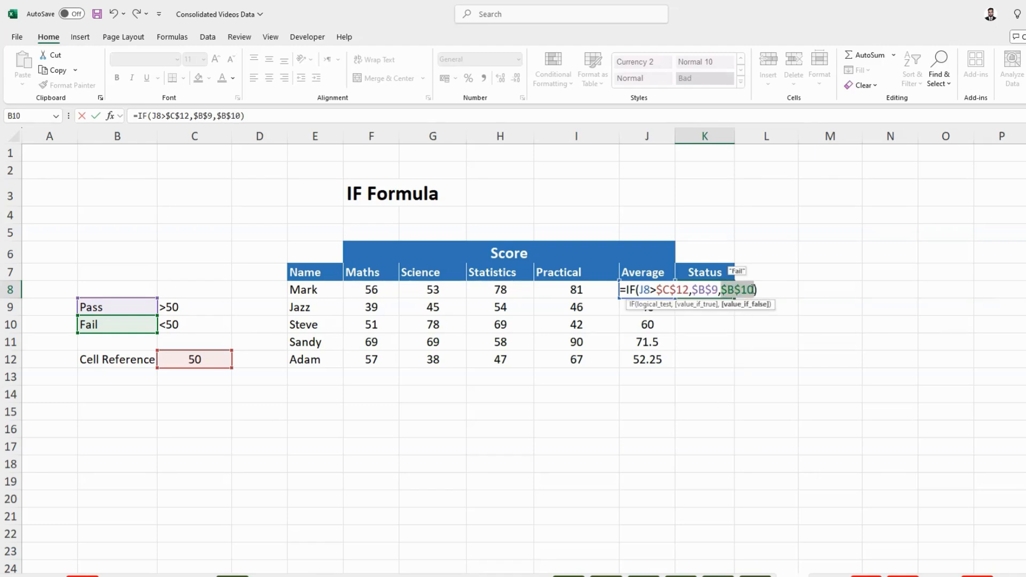
{"action": "left_click", "coordinate": [754, 288]}
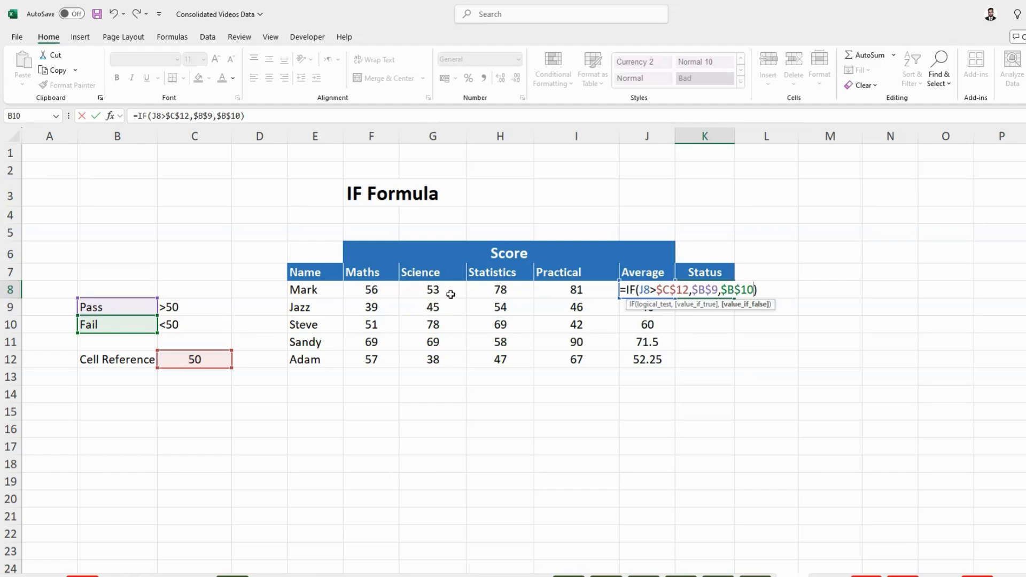
{"action": "left_click", "coordinate": [764, 290]}
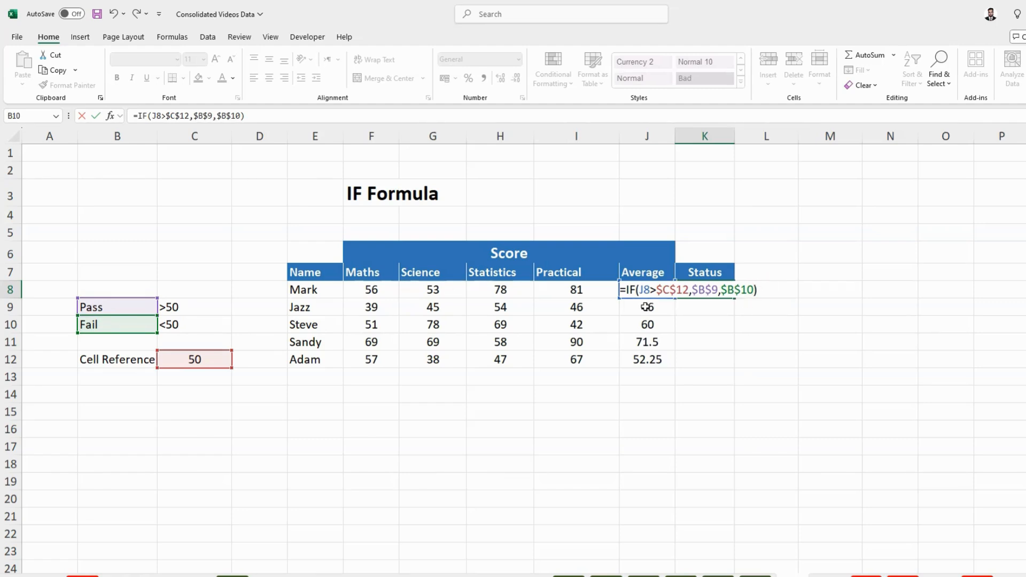
{"action": "key", "text": "Return"}
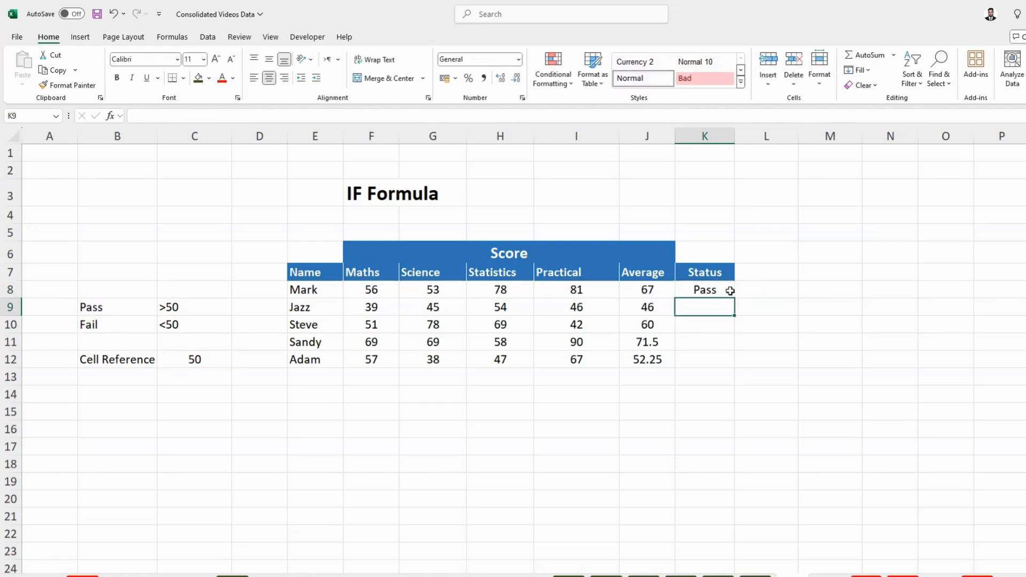
Copy the K8 formula down the Status column through K12 and check the copied formula in K9 against its average.
{"action": "left_click", "coordinate": [705, 289]}
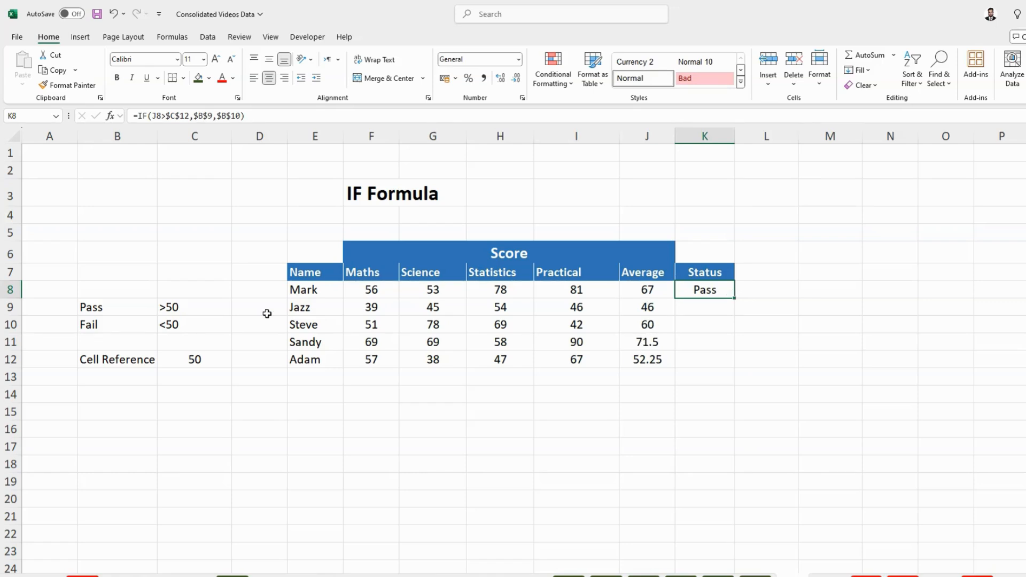
{"action": "left_click_drag", "start_coordinate": [735, 299], "coordinate": [737, 367]}
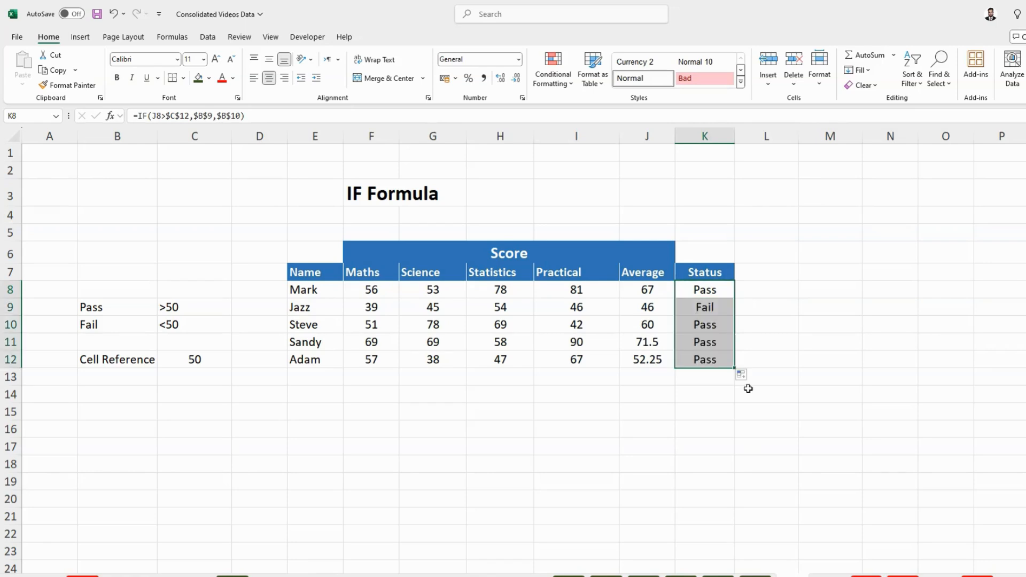
{"action": "left_click", "coordinate": [705, 307]}
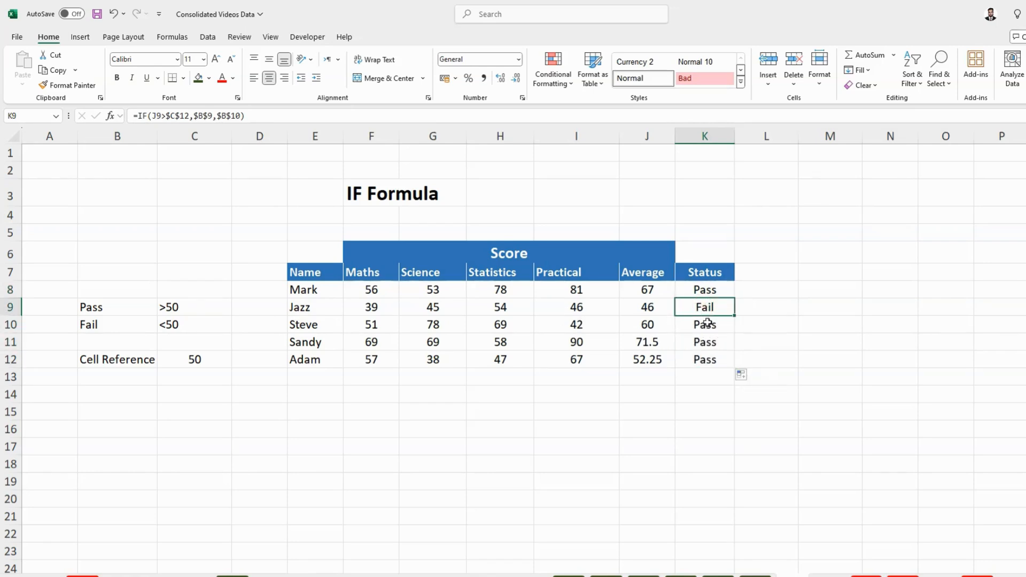
{"action": "left_click", "coordinate": [640, 309]}
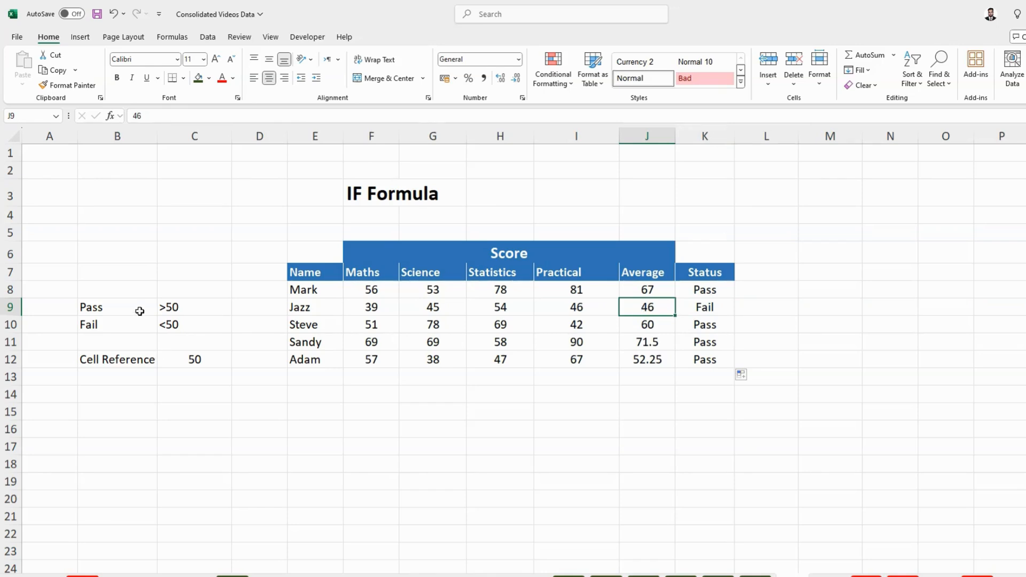
{"action": "left_click", "coordinate": [703, 290]}
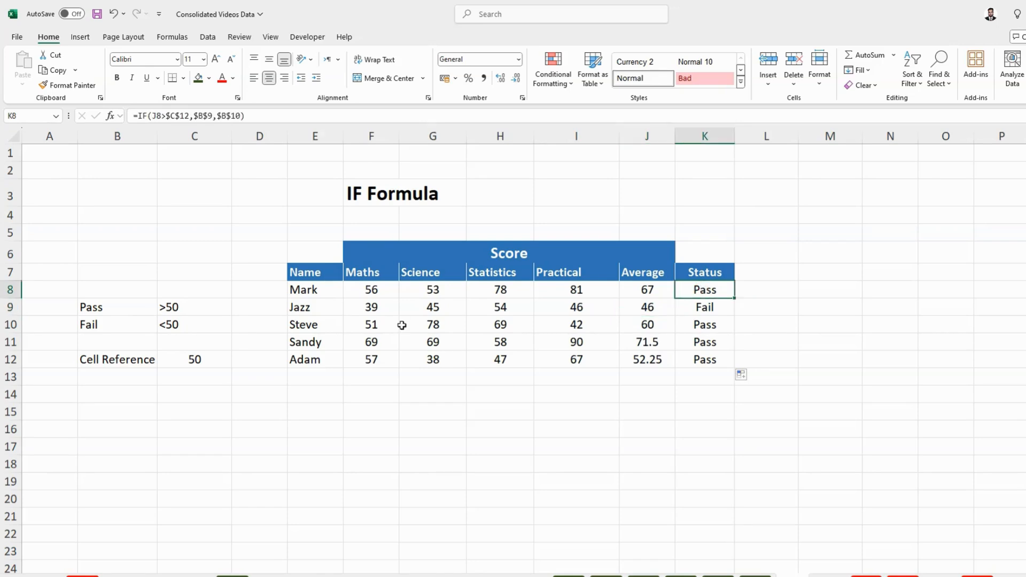
Replace the Pass label in B9 with Qualified to test how the Status column responds.
{"action": "left_click", "coordinate": [116, 308]}
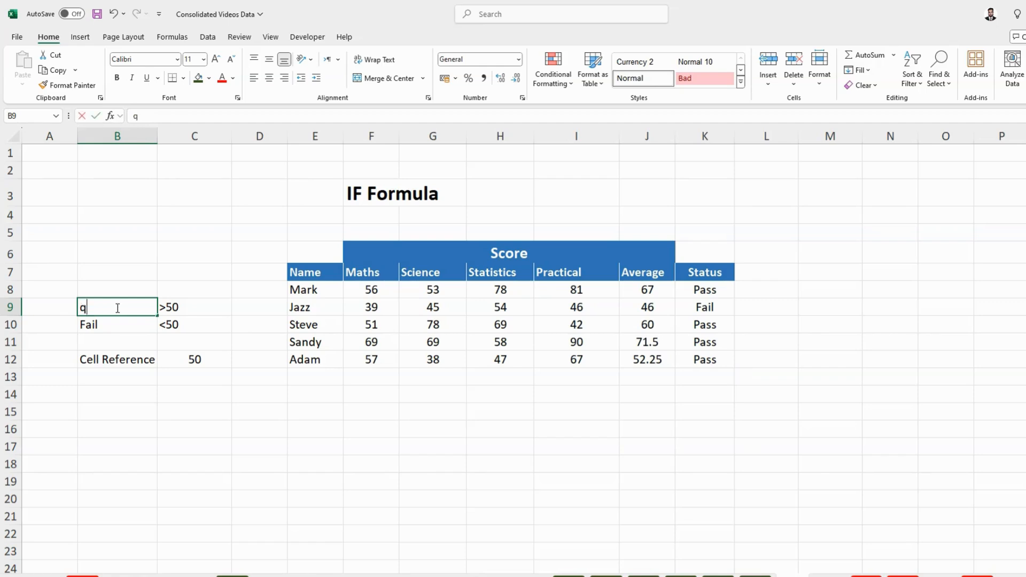
{"action": "type", "text": "qUALIFIED"}
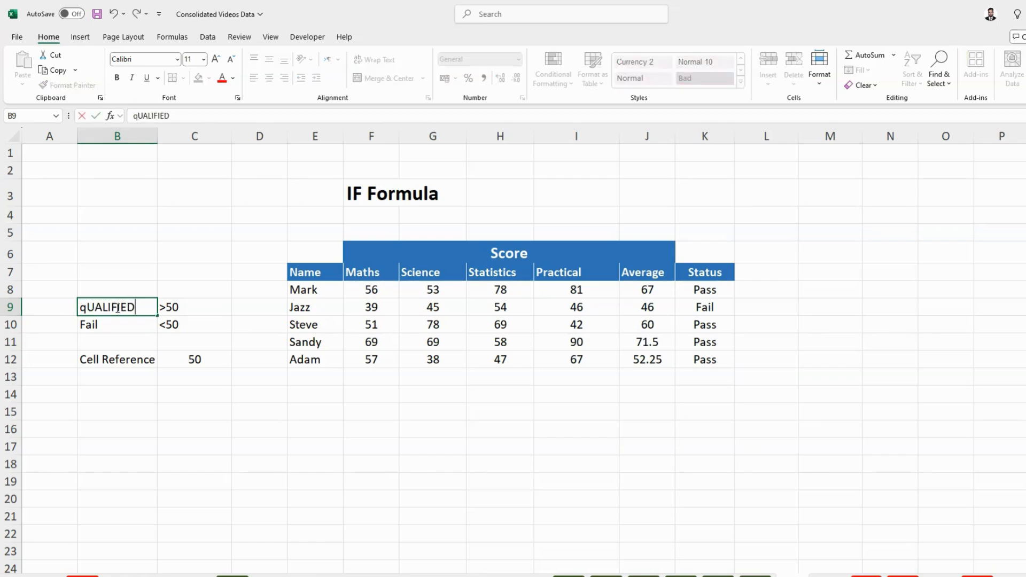
{"action": "key", "text": "Return"}
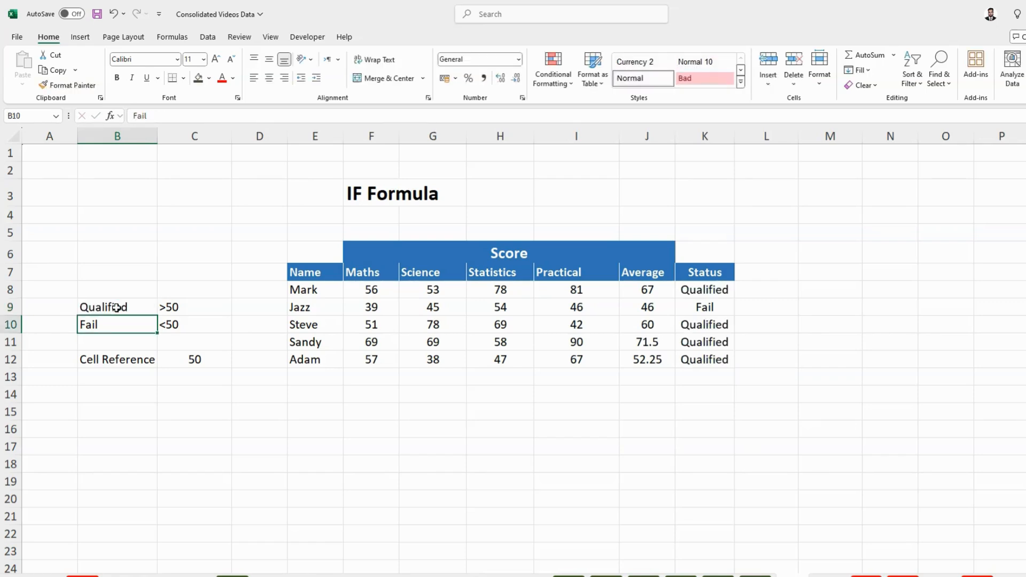
{"action": "left_click", "coordinate": [708, 294]}
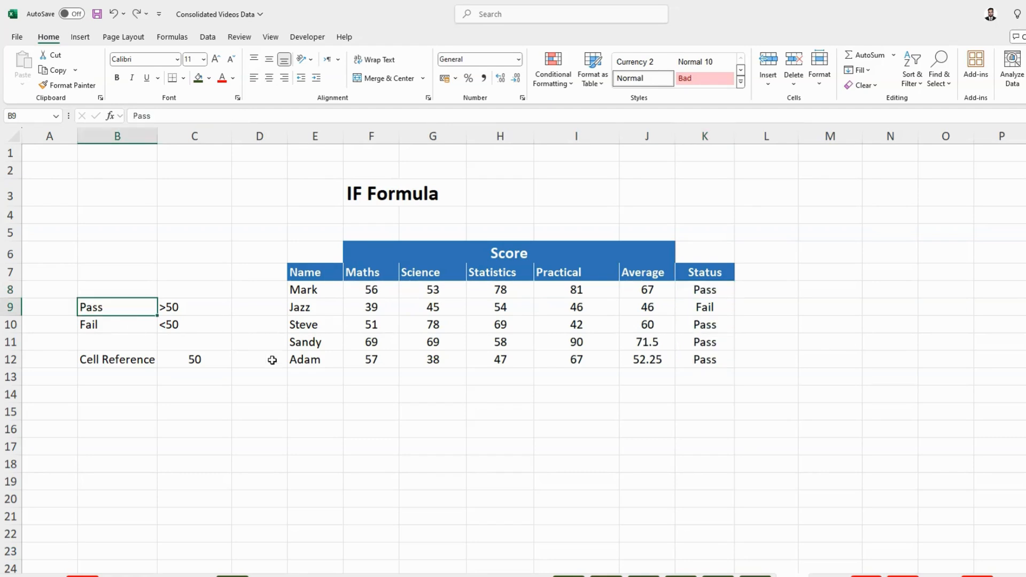
Go to the Performance Appraisal table in the IFAND Formula section further down the sheet.
{"action": "left_click", "coordinate": [260, 416]}
{"action": "scroll", "coordinate": [518, 383], "scroll_direction": "down", "scroll_amount": 6}
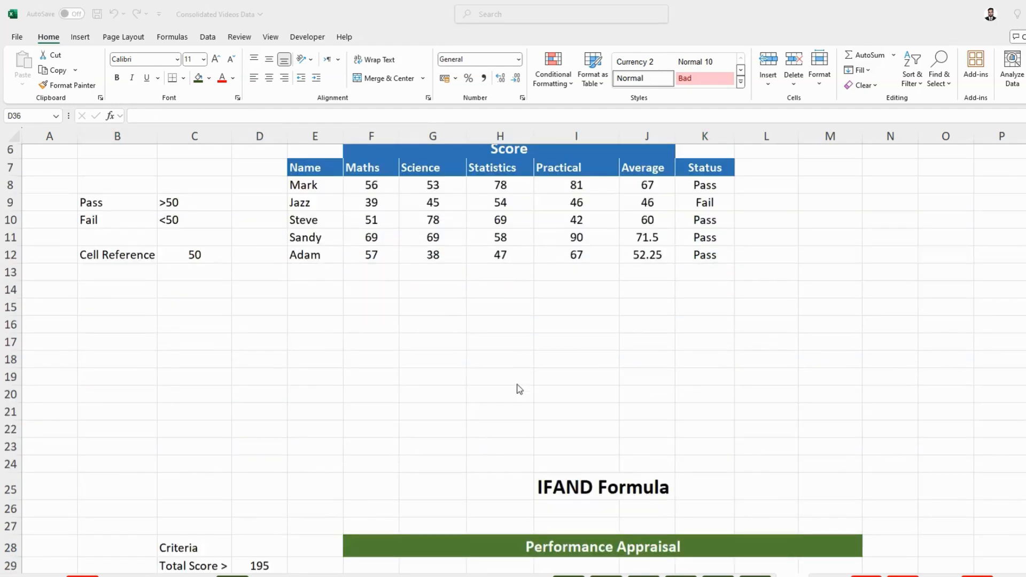
{"action": "scroll", "coordinate": [517, 384], "scroll_direction": "down", "scroll_amount": 1}
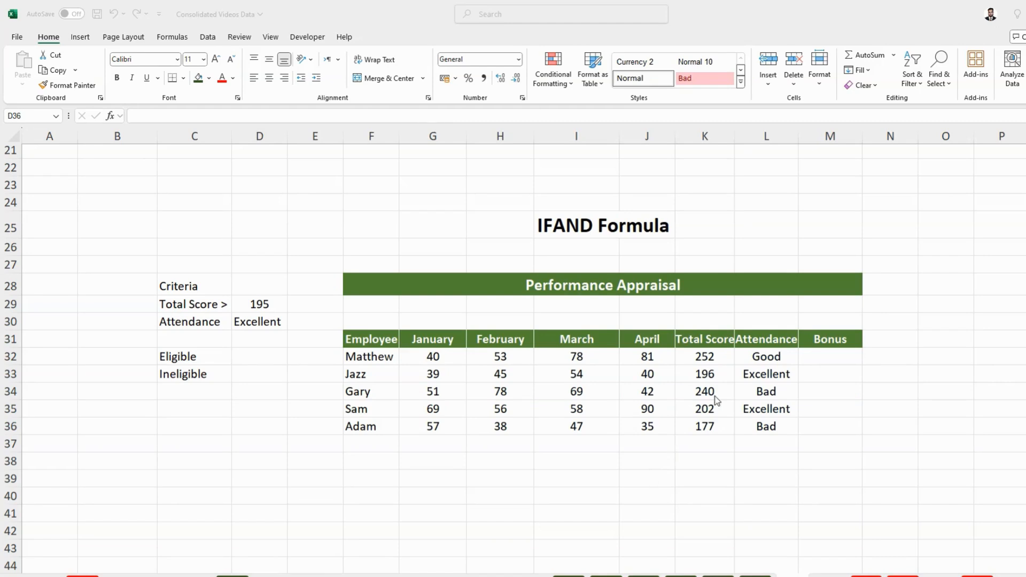
Examine the employee, total score and attendance columns of the Performance Appraisal table together with the bonus criteria and eligibility labels.
{"action": "left_click", "coordinate": [369, 377]}
{"action": "left_click", "coordinate": [376, 360]}
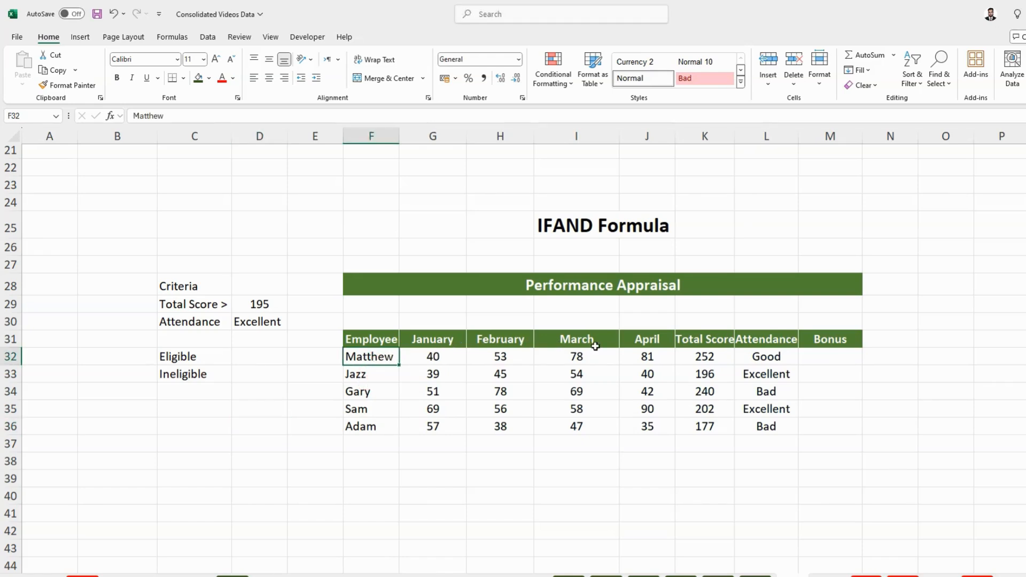
{"action": "left_click", "coordinate": [696, 339]}
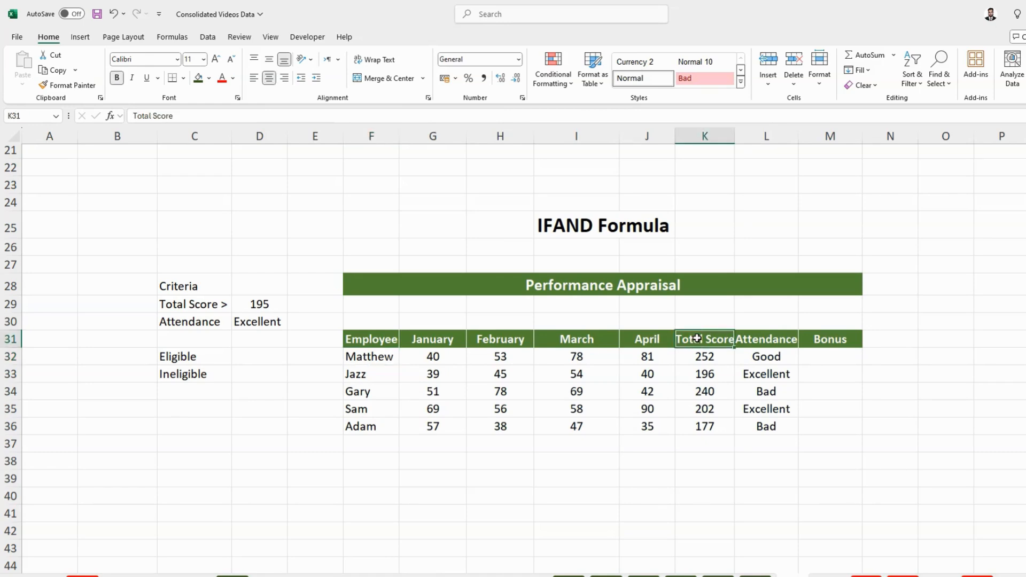
{"action": "left_click", "coordinate": [763, 341]}
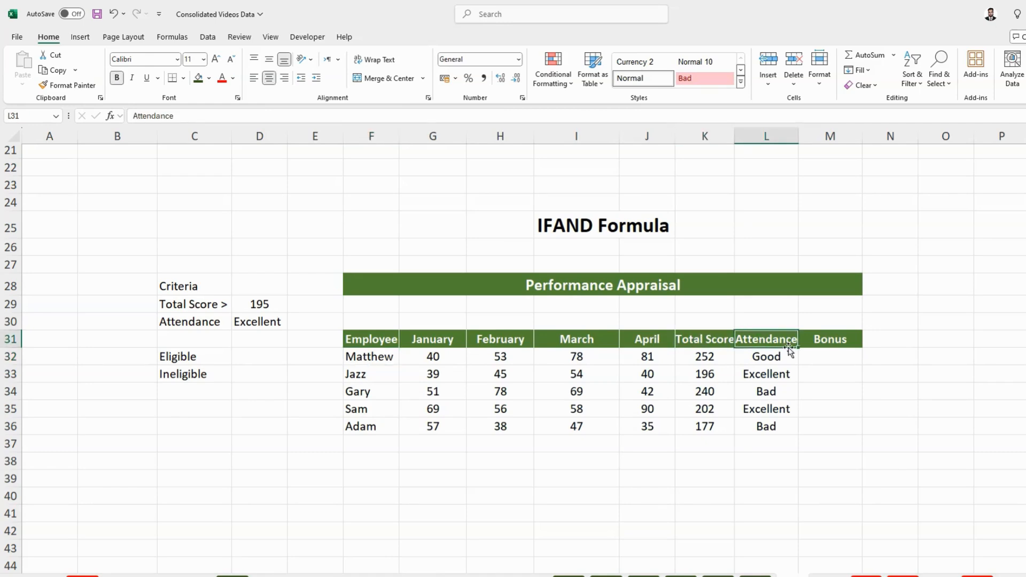
{"action": "left_click", "coordinate": [178, 308]}
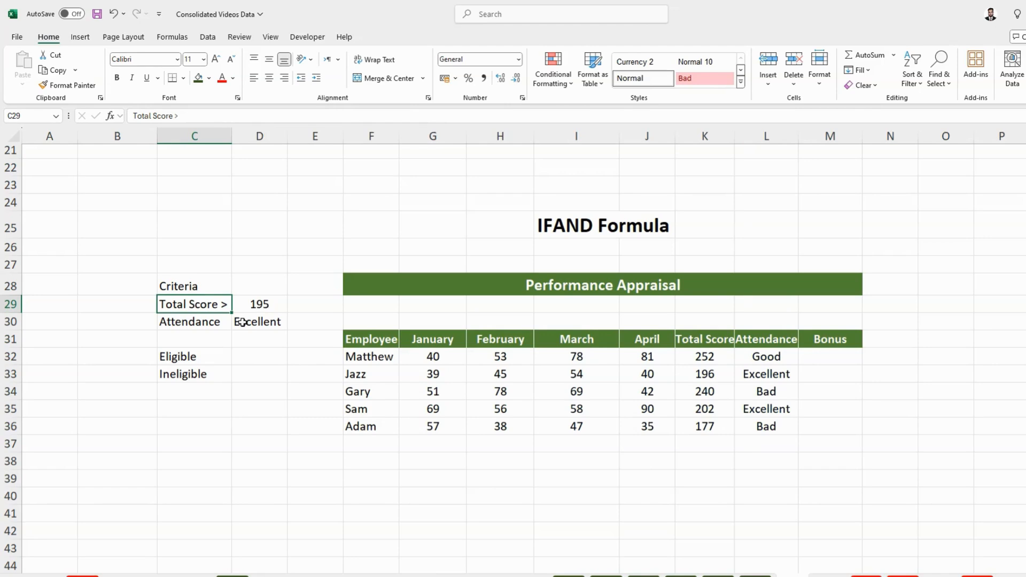
{"action": "left_click", "coordinate": [199, 324]}
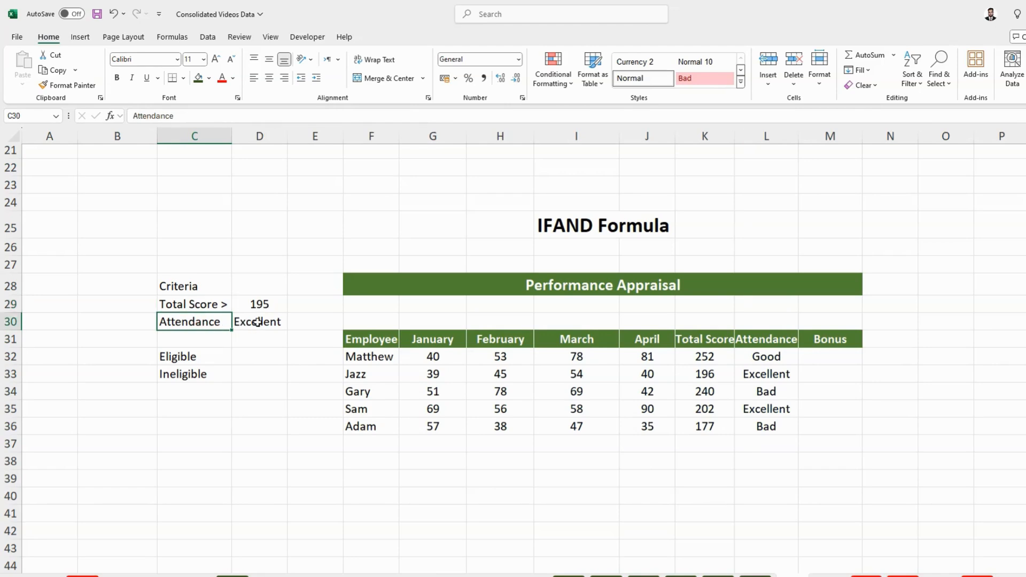
{"action": "left_click", "coordinate": [258, 323]}
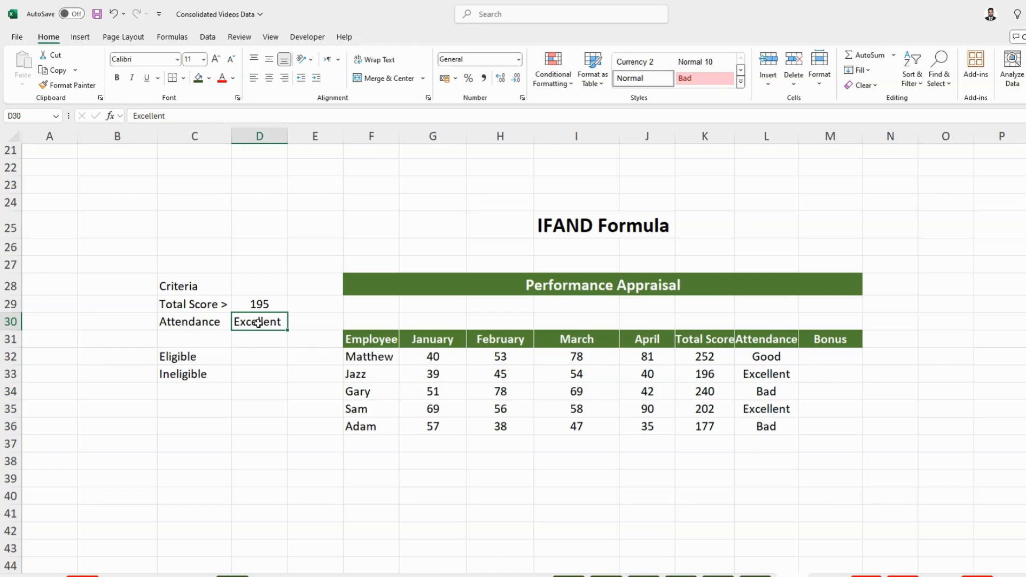
{"action": "left_click", "coordinate": [260, 304]}
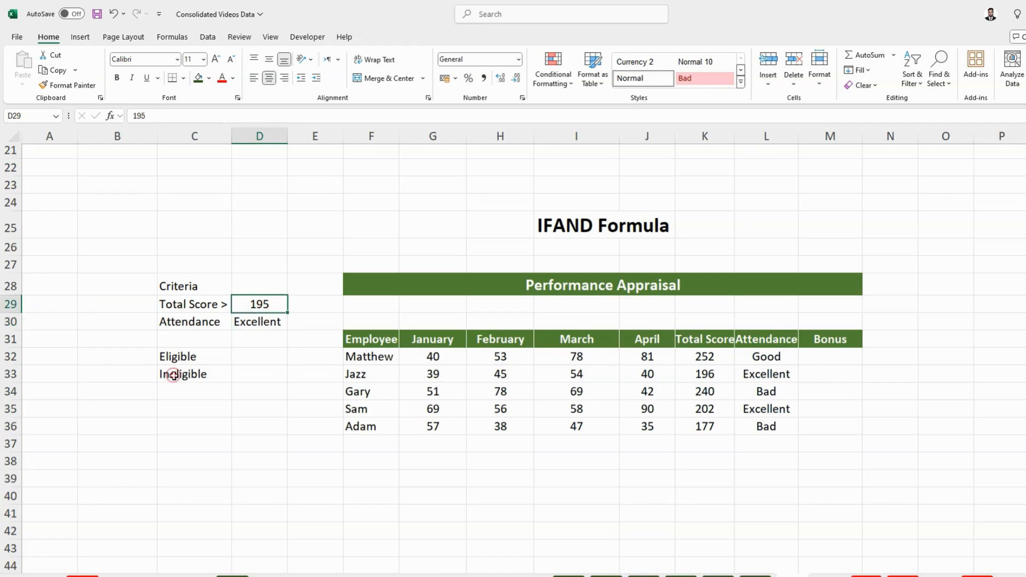
{"action": "left_click", "coordinate": [172, 374]}
Begin the Bonus formula in M32 with IF and a nested AND whose first condition is K32>$D$29.
{"action": "left_click", "coordinate": [842, 363]}
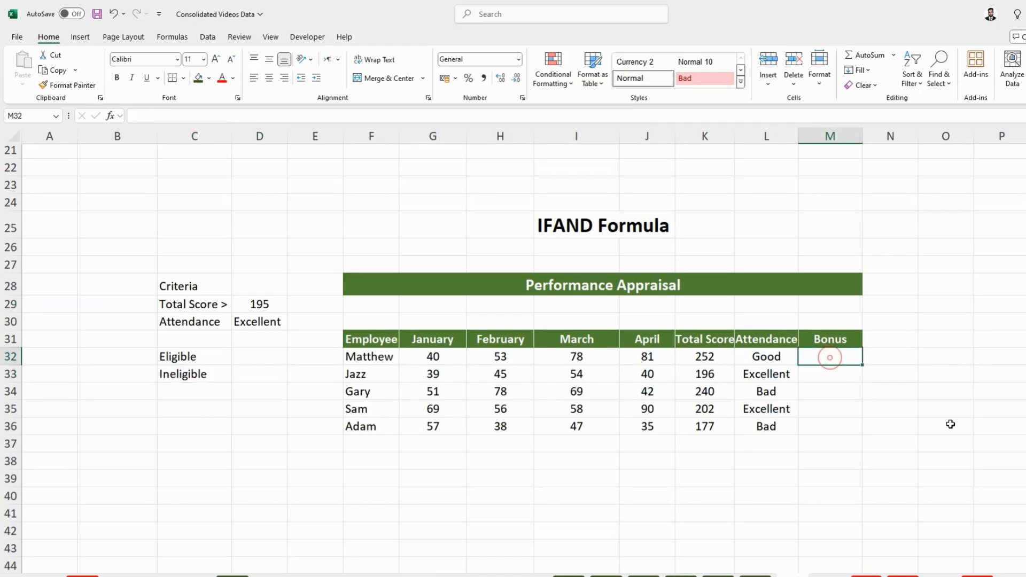
{"action": "type", "text": "=if"}
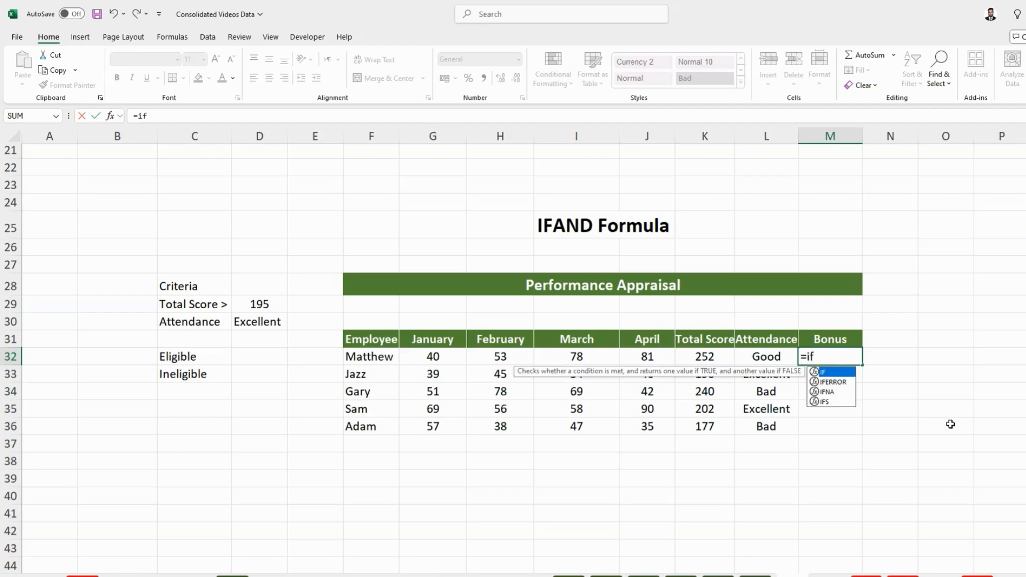
{"action": "key", "text": "Tab"}
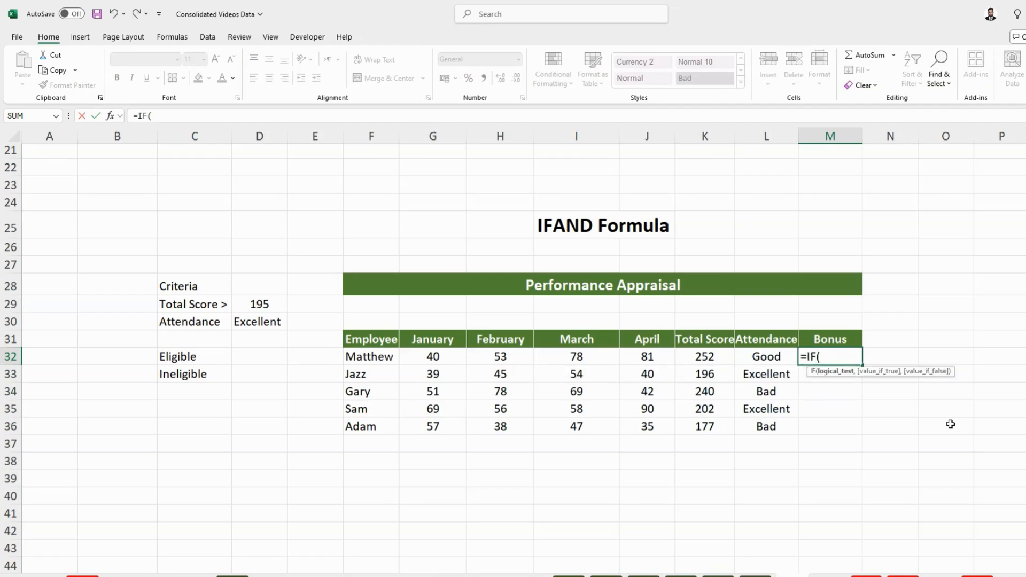
{"action": "type", "text": "and"}
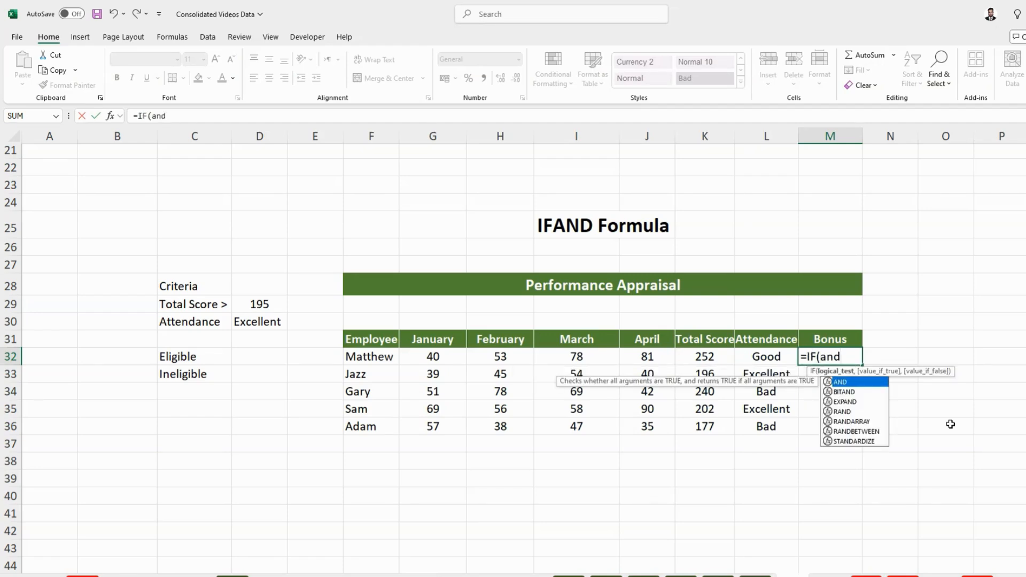
{"action": "key", "text": "Tab"}
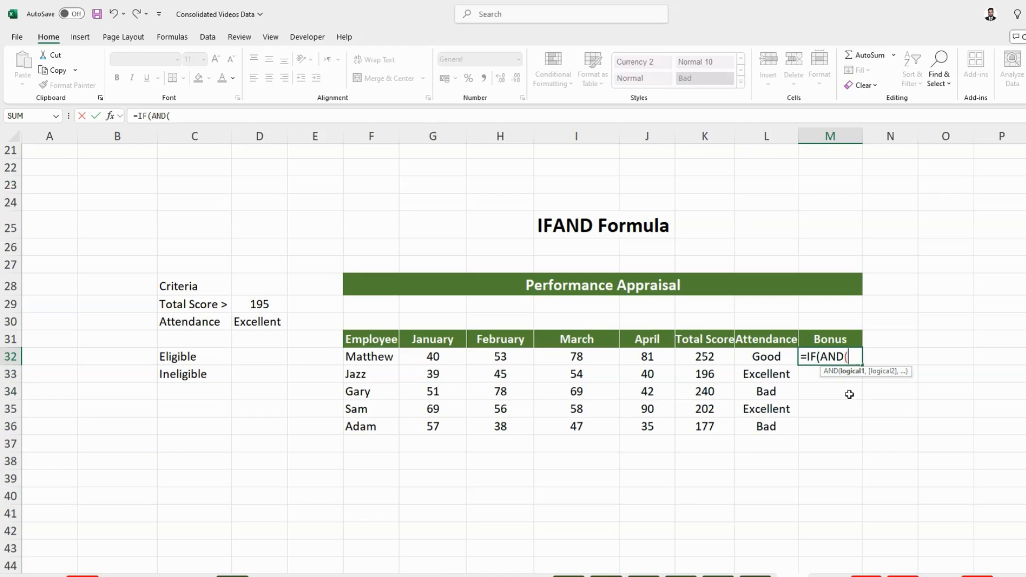
{"action": "left_click", "coordinate": [705, 356]}
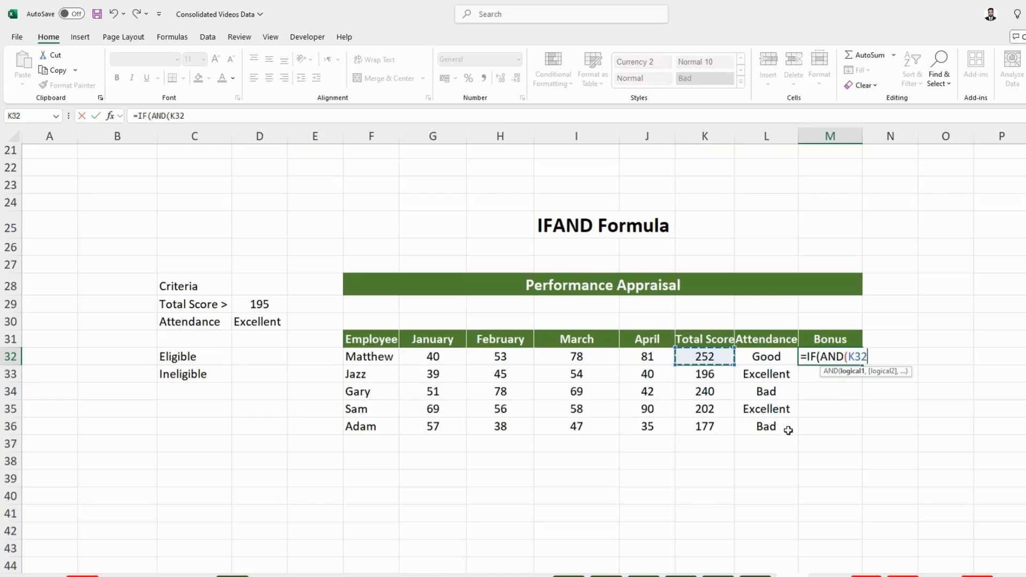
{"action": "type", "text": ">"}
{"action": "left_click", "coordinate": [265, 301]}
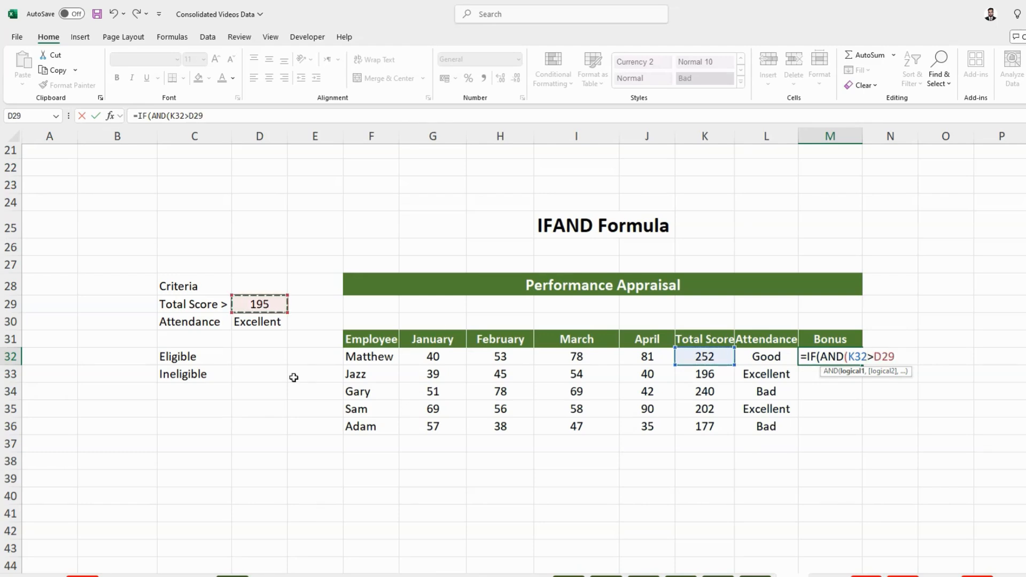
{"action": "key", "text": "F4"}
{"action": "type", "text": ","}
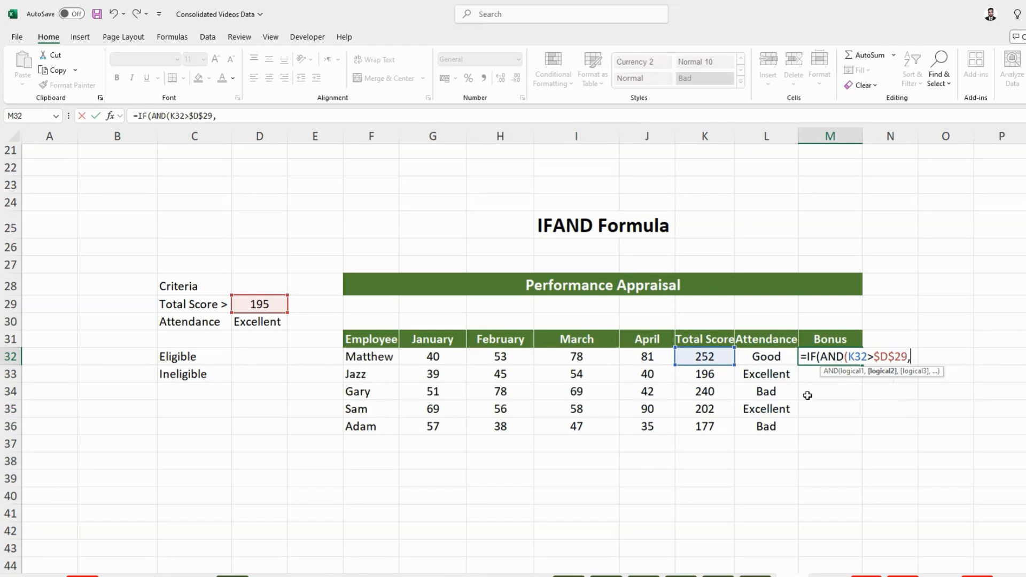
Add L32=$D$30 as the second condition in the M32 formula and close the AND function.
{"action": "left_click", "coordinate": [767, 356]}
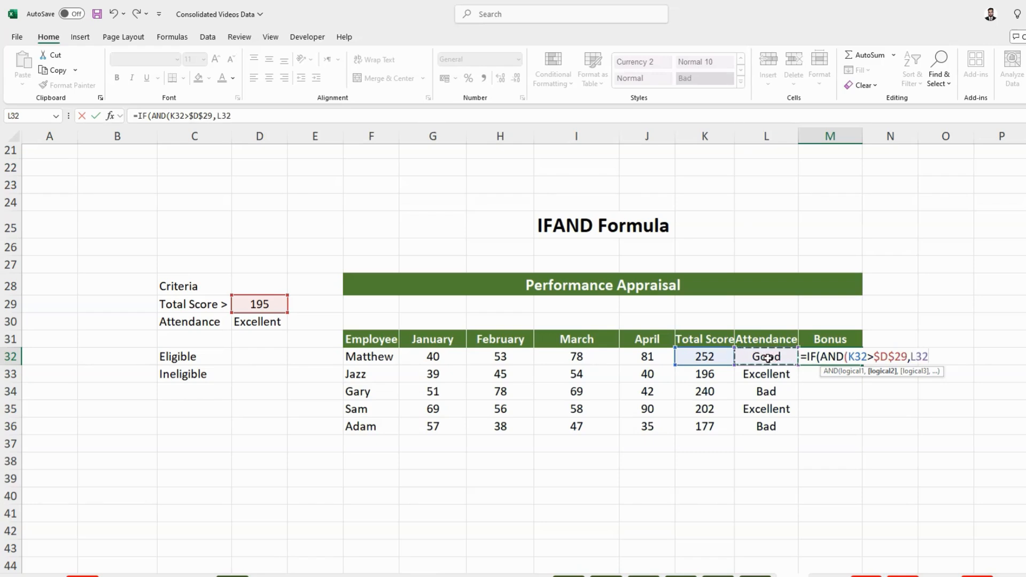
{"action": "type", "text": "="}
{"action": "left_click", "coordinate": [256, 323]}
{"action": "key", "text": "F4"}
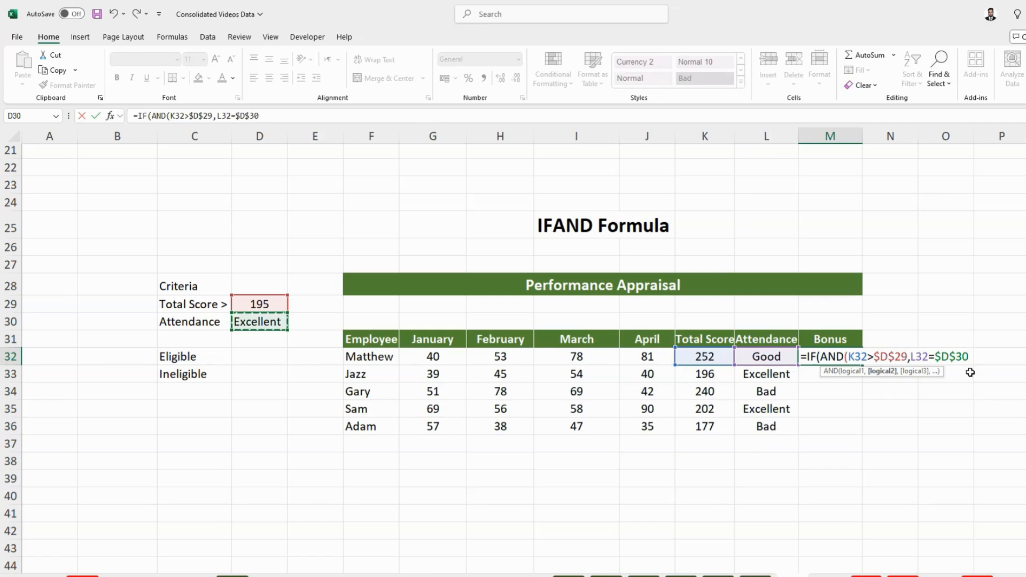
{"action": "type", "text": ","}
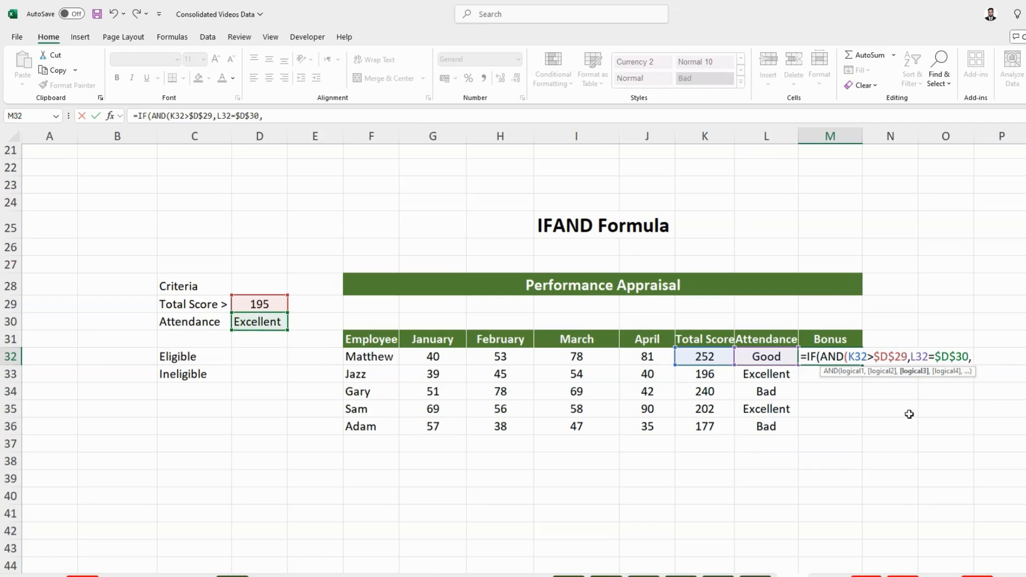
{"action": "key", "text": "BackSpace"}
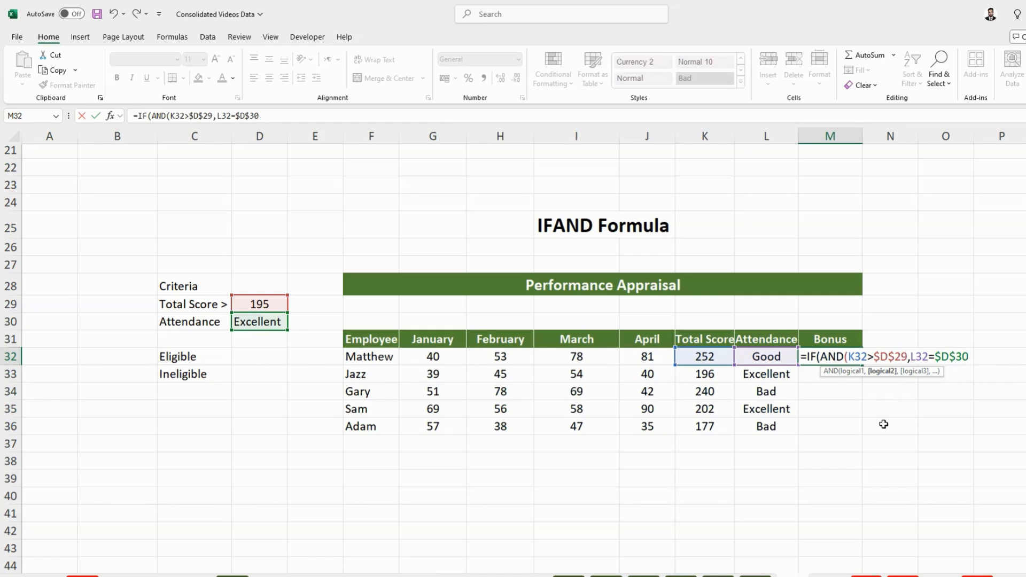
{"action": "type", "text": "),"}
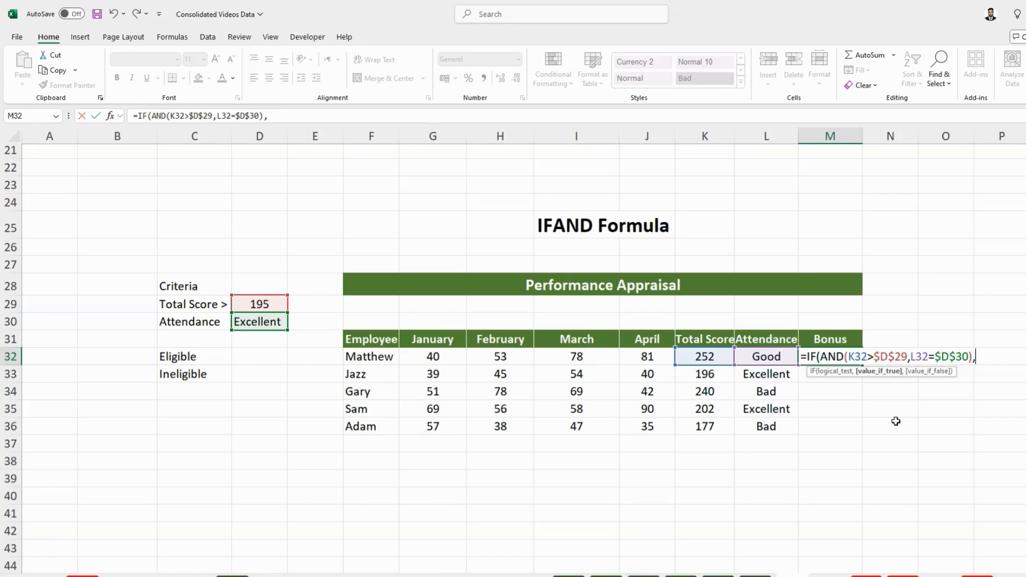
Complete the M32 formula with $C$32 as the true value and $C$33 as the false value: =IF(AND(K32>$D$29,L32=$D$30),$C$32,$C$33).
{"action": "left_click", "coordinate": [179, 357]}
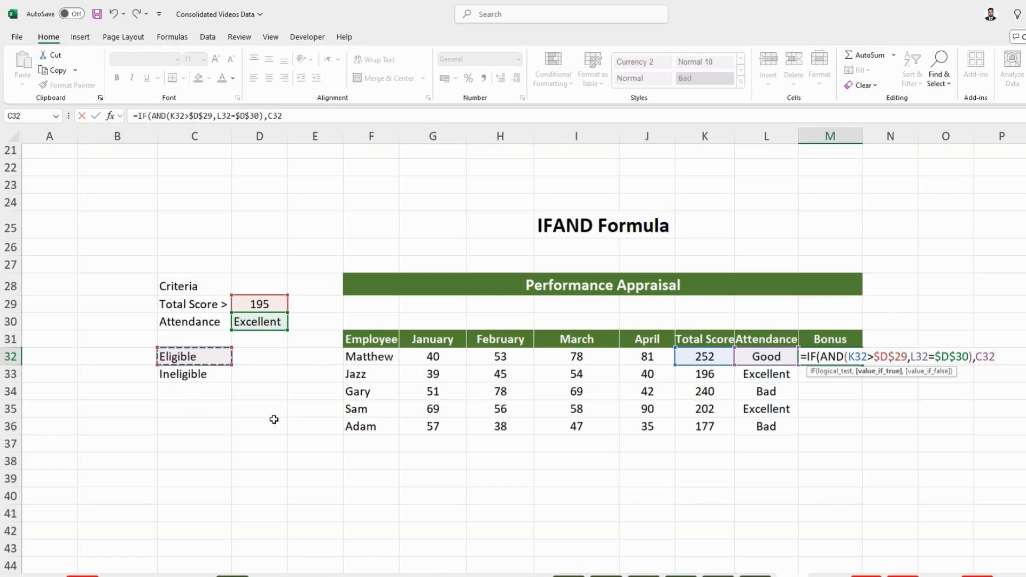
{"action": "key", "text": "F4"}
{"action": "type", "text": ","}
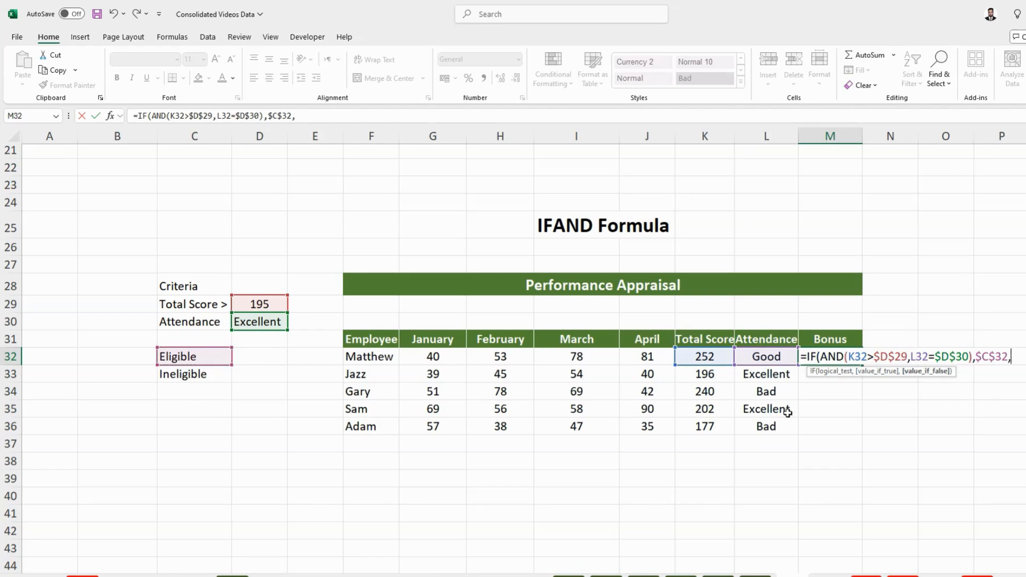
{"action": "left_click", "coordinate": [188, 376]}
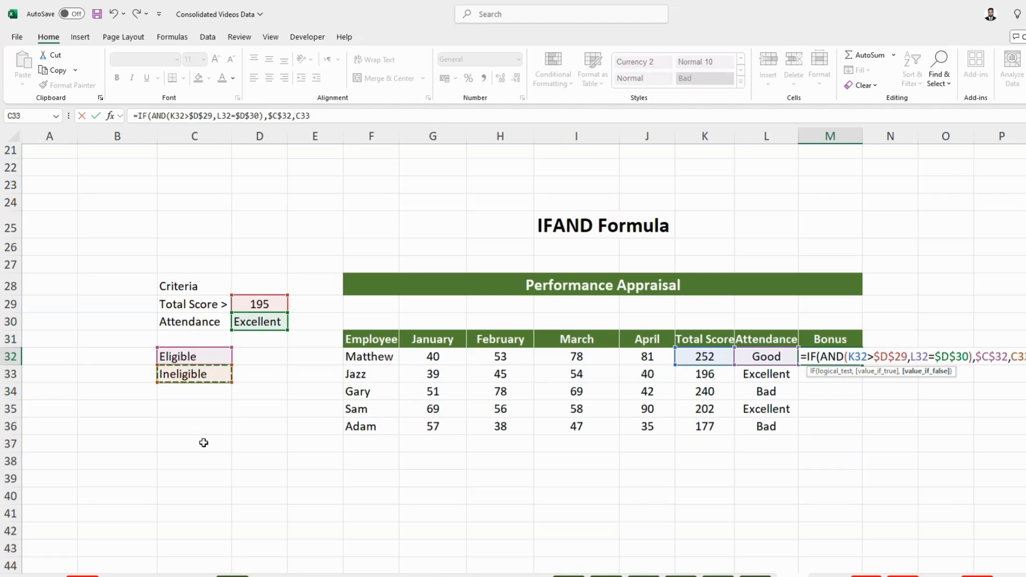
{"action": "key", "text": "F4"}
{"action": "type", "text": ")"}
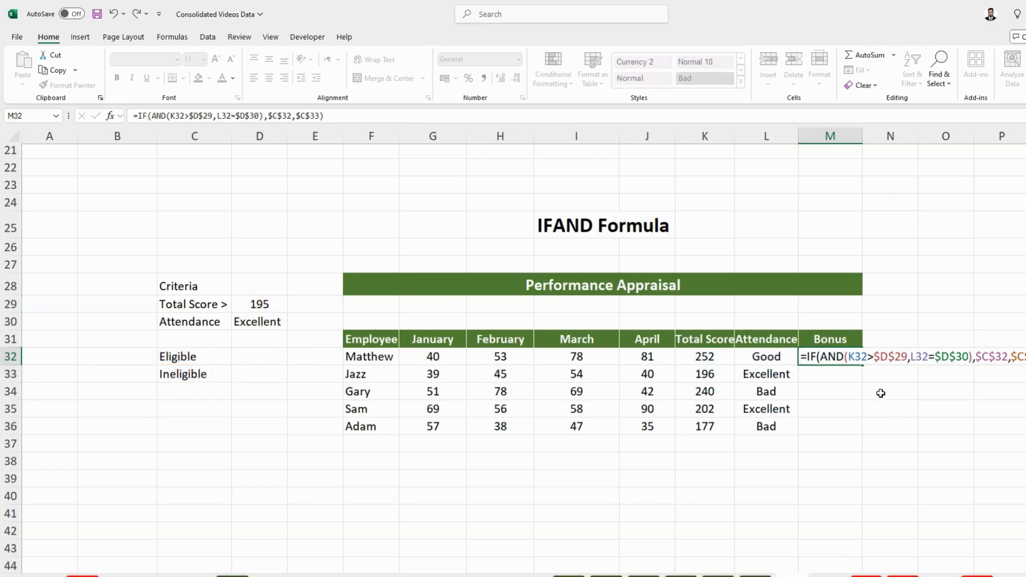
{"action": "key", "text": "Return"}
Copy the M32 formula down the Bonus column through M36 and check M33 against its total score and attendance.
{"action": "left_click", "coordinate": [824, 358]}
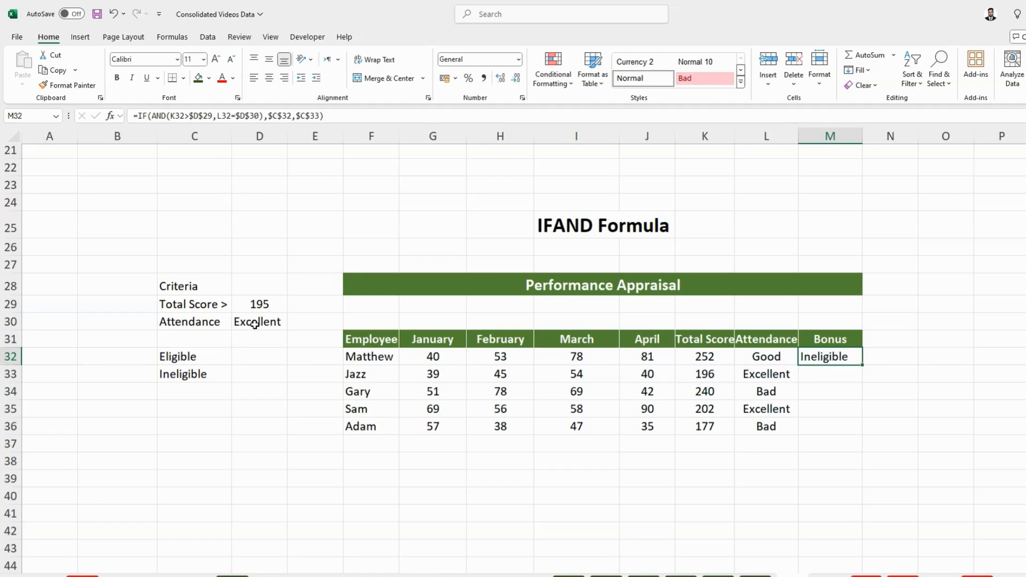
{"action": "left_click_drag", "start_coordinate": [863, 366], "coordinate": [866, 435]}
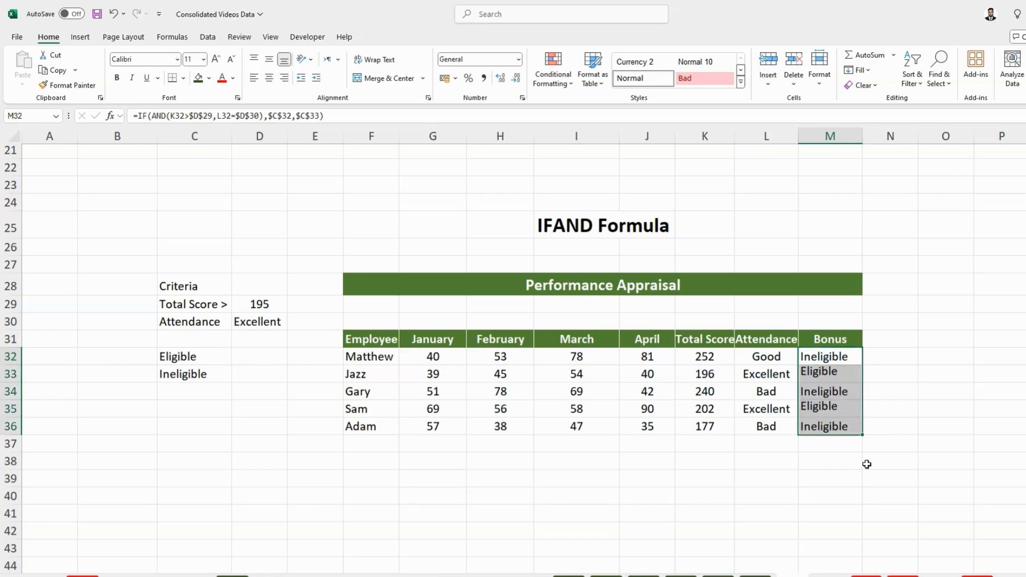
{"action": "left_click", "coordinate": [836, 378]}
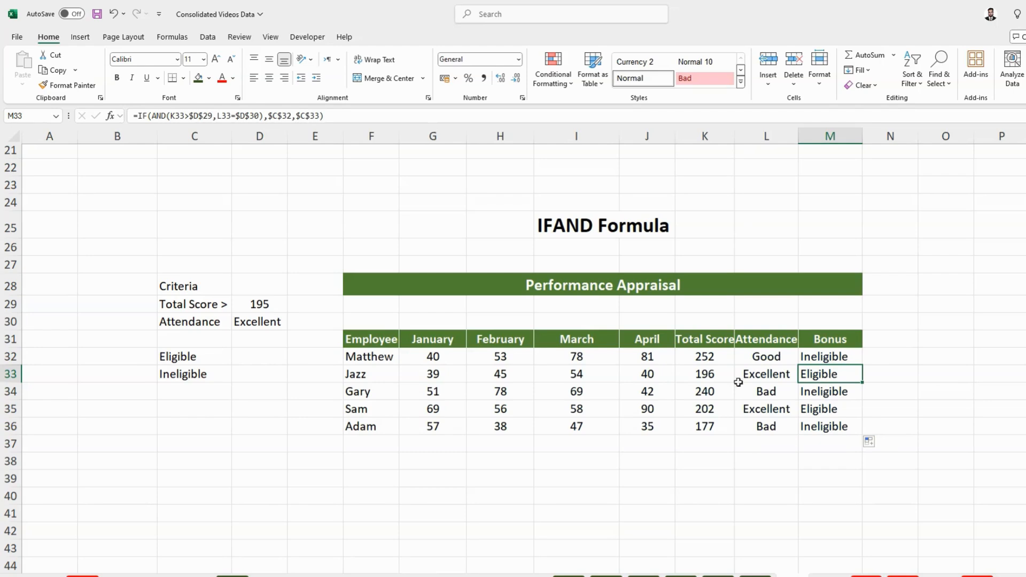
{"action": "left_click", "coordinate": [701, 375]}
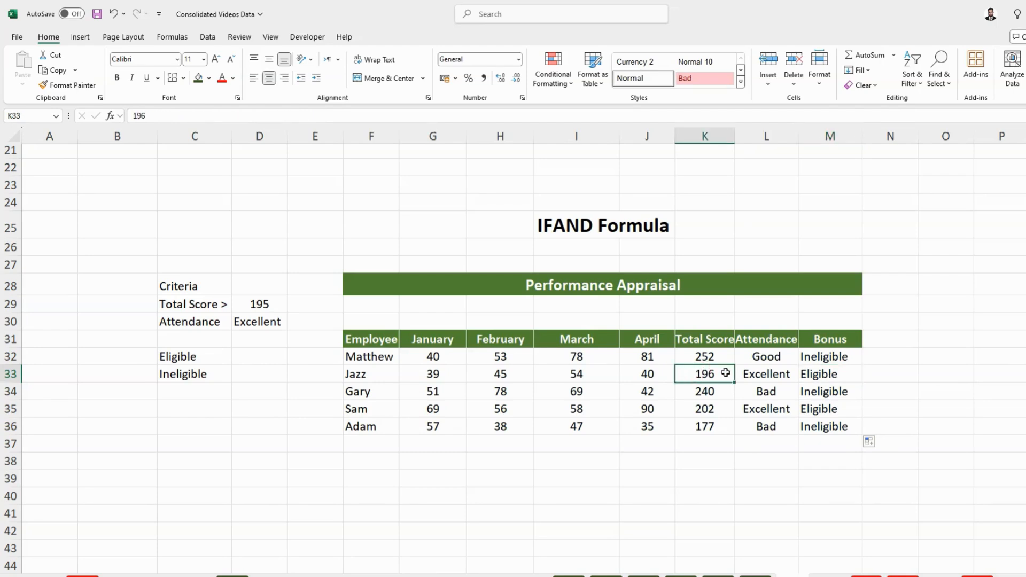
{"action": "left_click", "coordinate": [761, 375]}
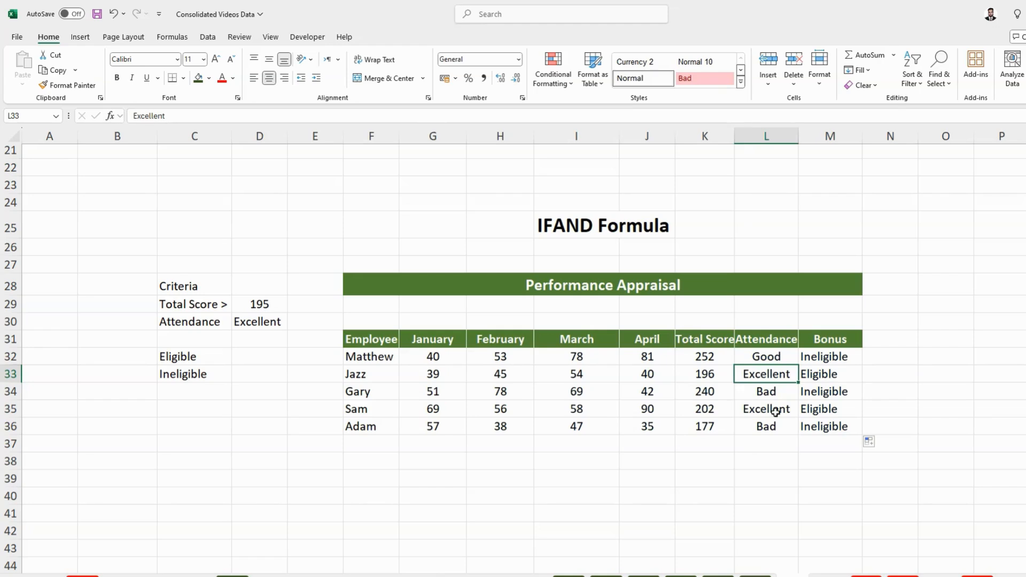
{"action": "left_click", "coordinate": [819, 376]}
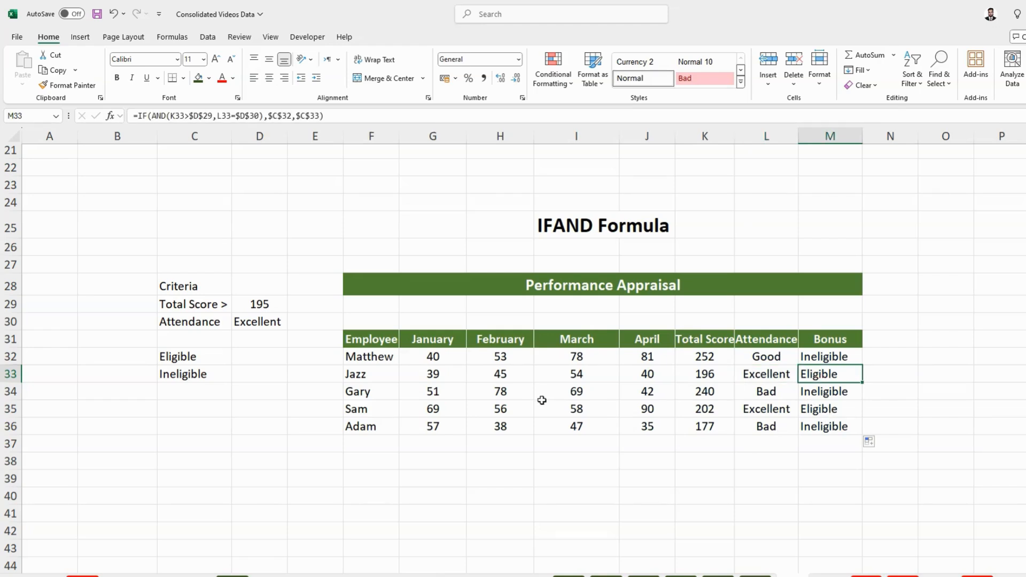
Go to the Student Result table in the IFOR Formula section and review its name, subject and total marks columns.
{"action": "scroll", "coordinate": [542, 400], "scroll_direction": "down", "scroll_amount": 10}
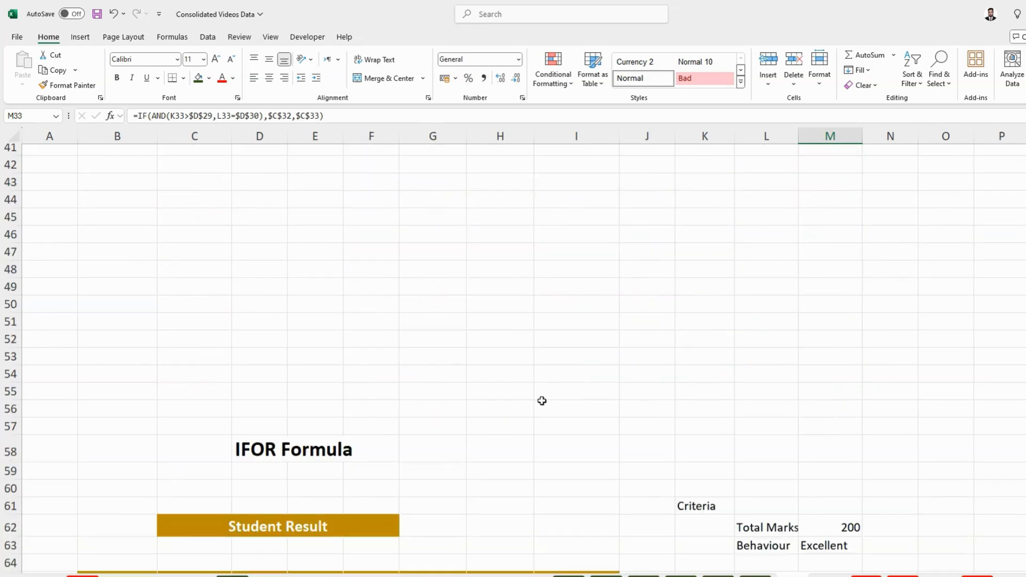
{"action": "scroll", "coordinate": [542, 403], "scroll_direction": "down", "scroll_amount": 1}
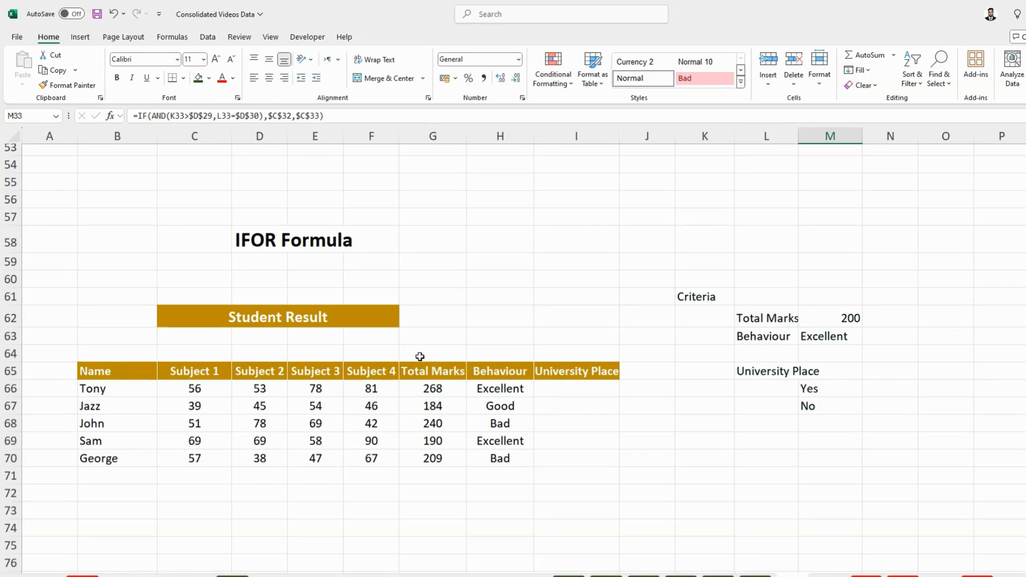
{"action": "scroll", "coordinate": [420, 357], "scroll_direction": "down", "scroll_amount": 1}
{"action": "scroll", "coordinate": [420, 356], "scroll_direction": "up", "scroll_amount": 1}
{"action": "left_click", "coordinate": [109, 373]}
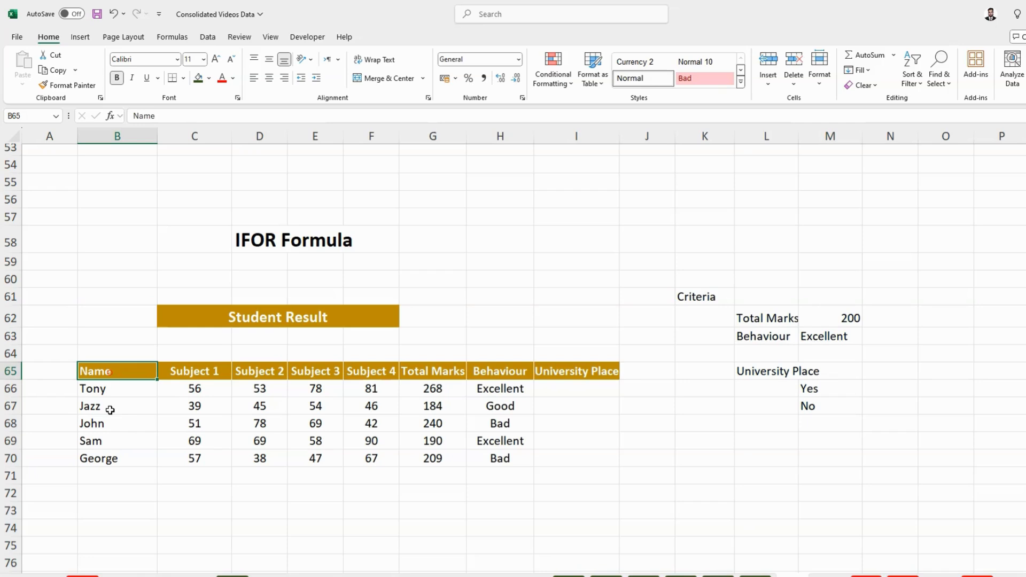
{"action": "left_click", "coordinate": [199, 374]}
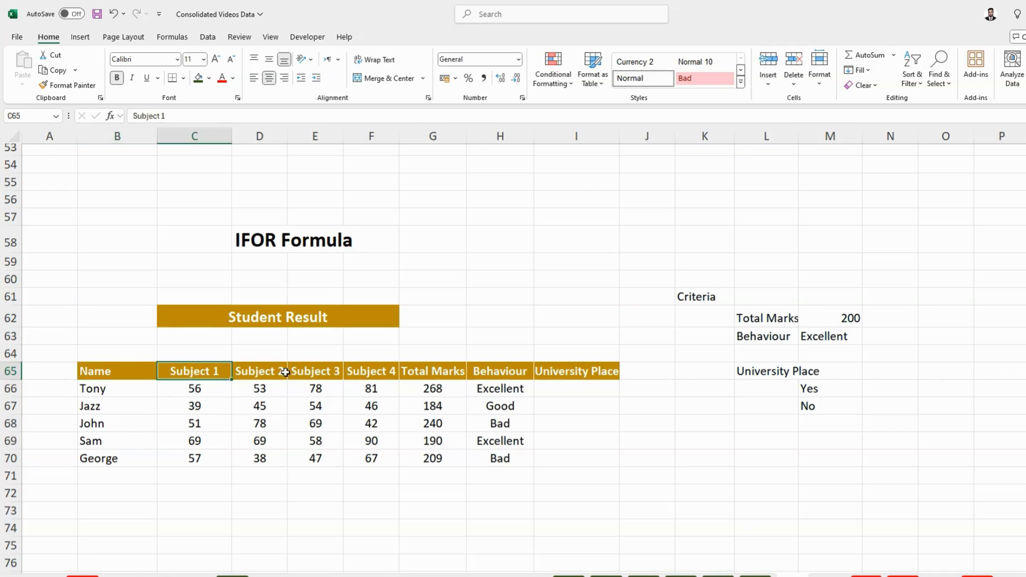
{"action": "left_click", "coordinate": [435, 374]}
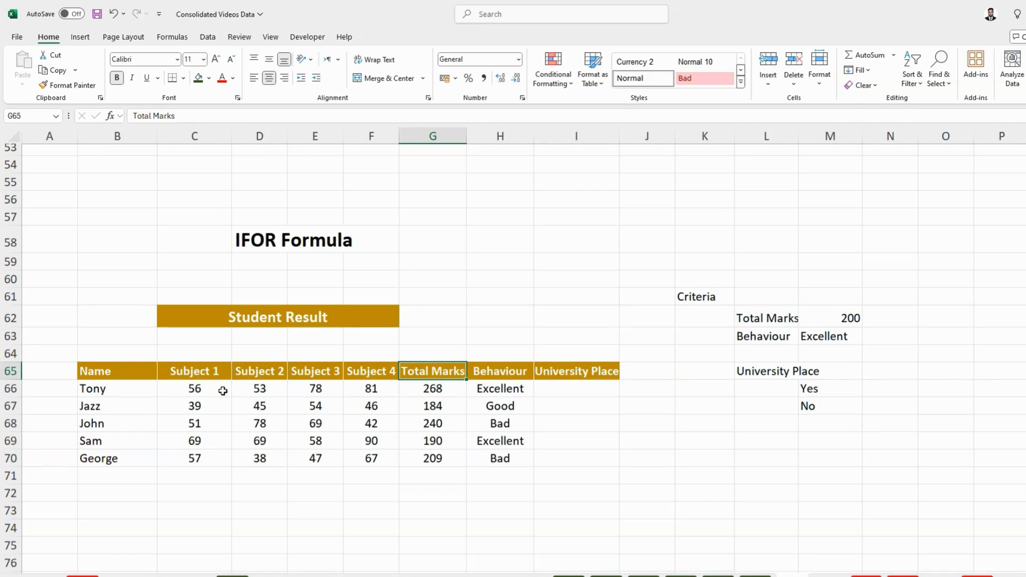
Review the Behaviour and University Place columns, the total marks and behaviour criteria, and the Yes and No outcomes.
{"action": "left_click", "coordinate": [503, 371]}
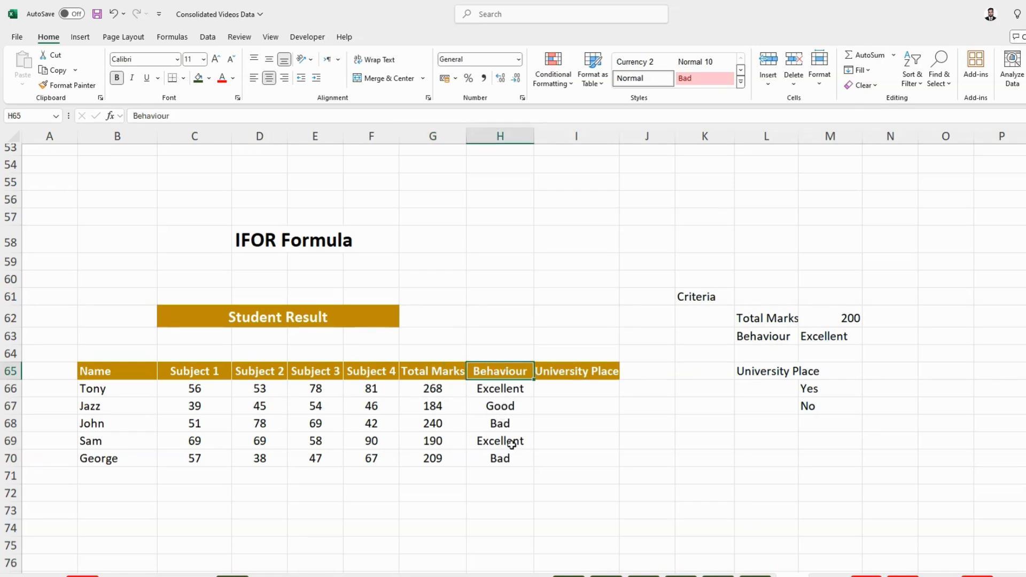
{"action": "left_click", "coordinate": [564, 371]}
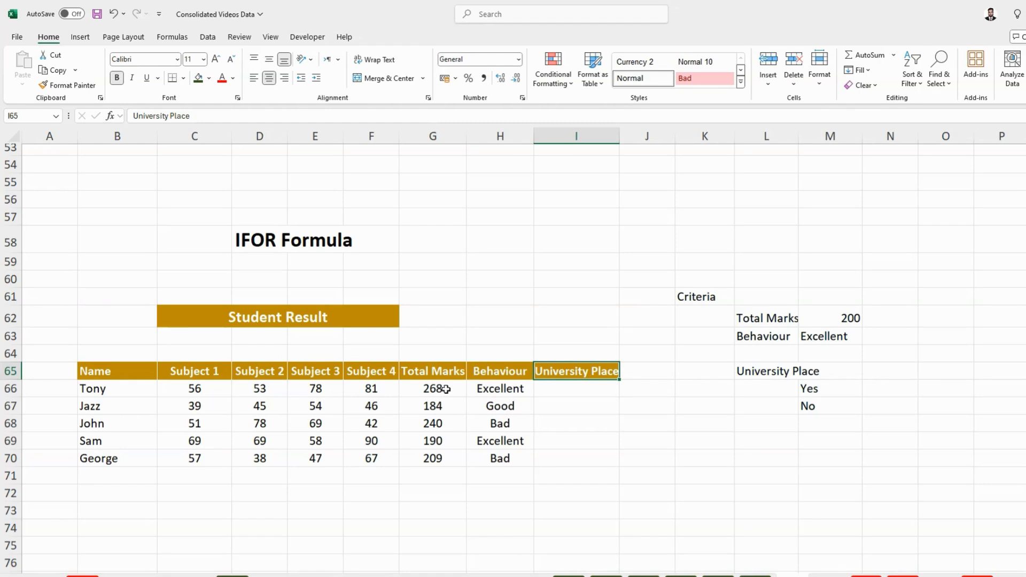
{"action": "left_click", "coordinate": [785, 319]}
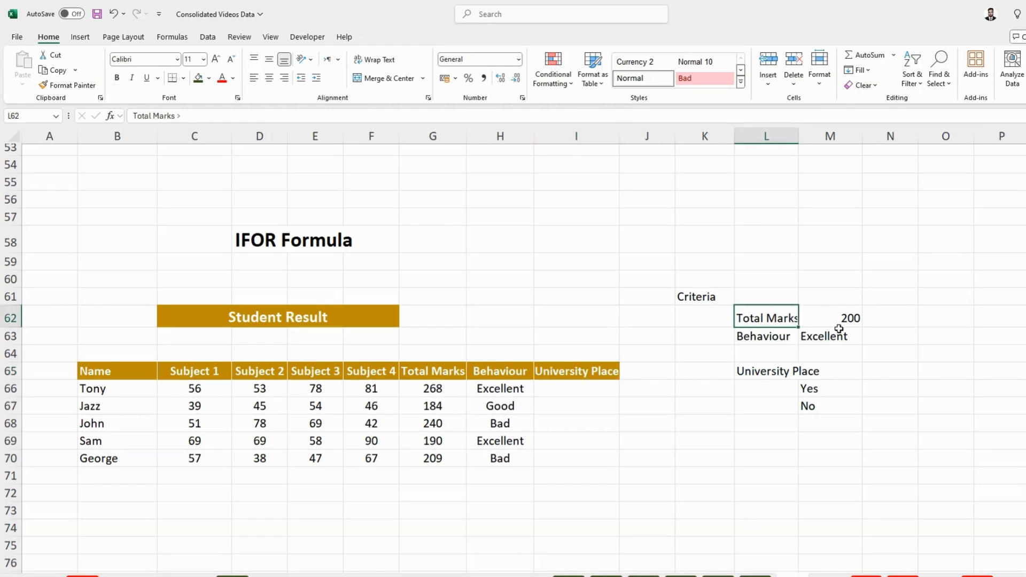
{"action": "left_click", "coordinate": [764, 342]}
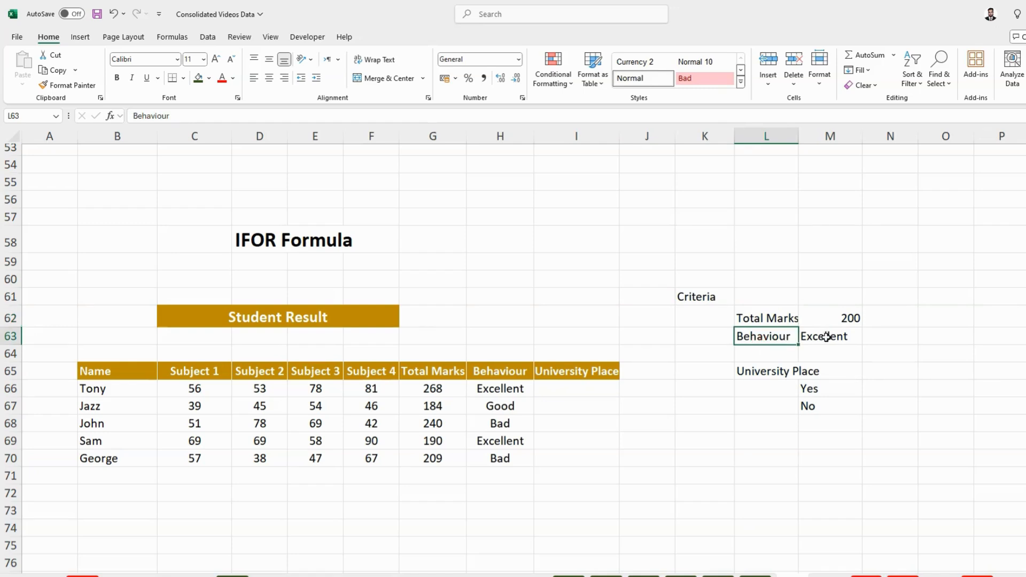
{"action": "left_click", "coordinate": [825, 338]}
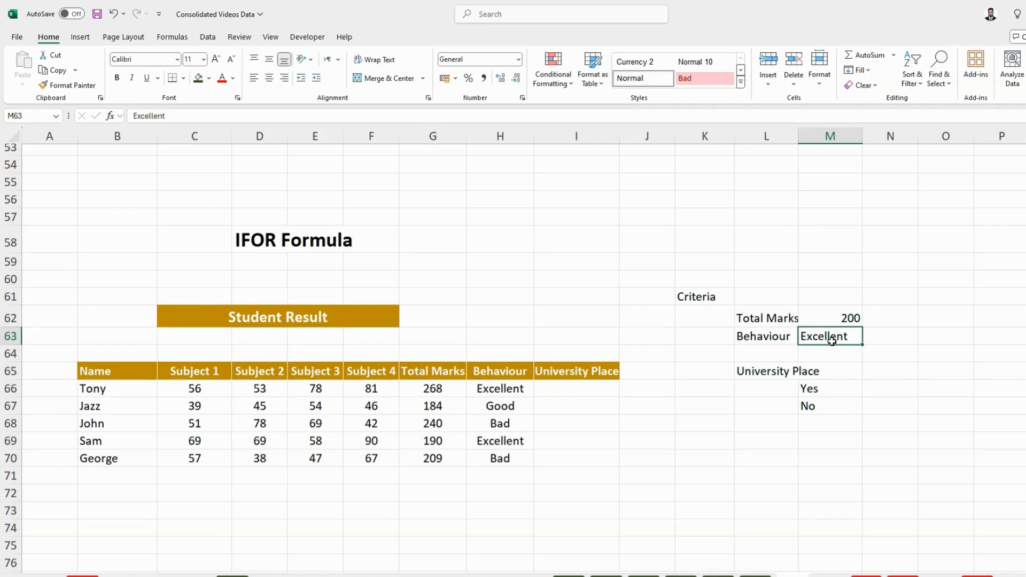
{"action": "left_click", "coordinate": [818, 391]}
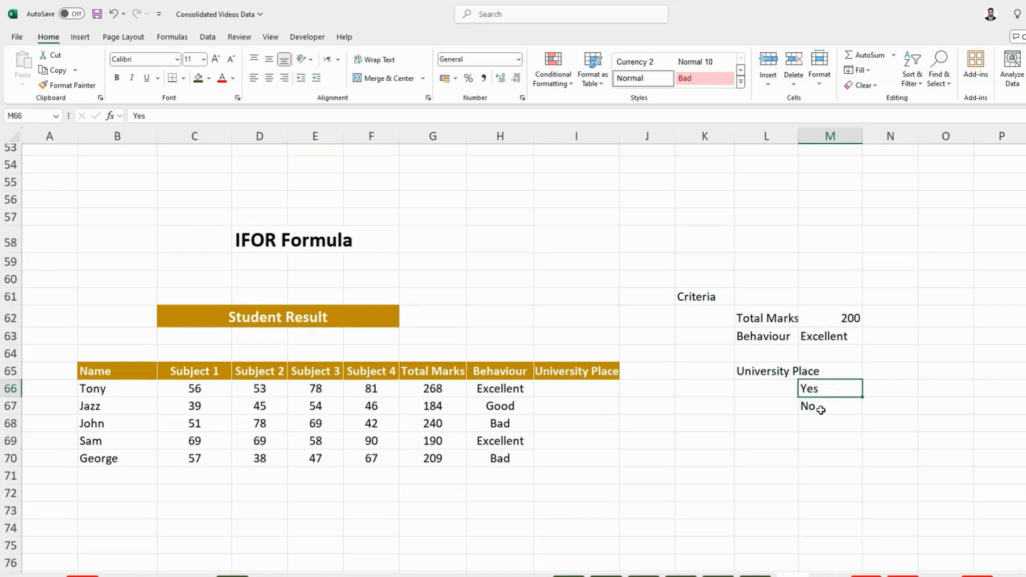
{"action": "left_click", "coordinate": [821, 410]}
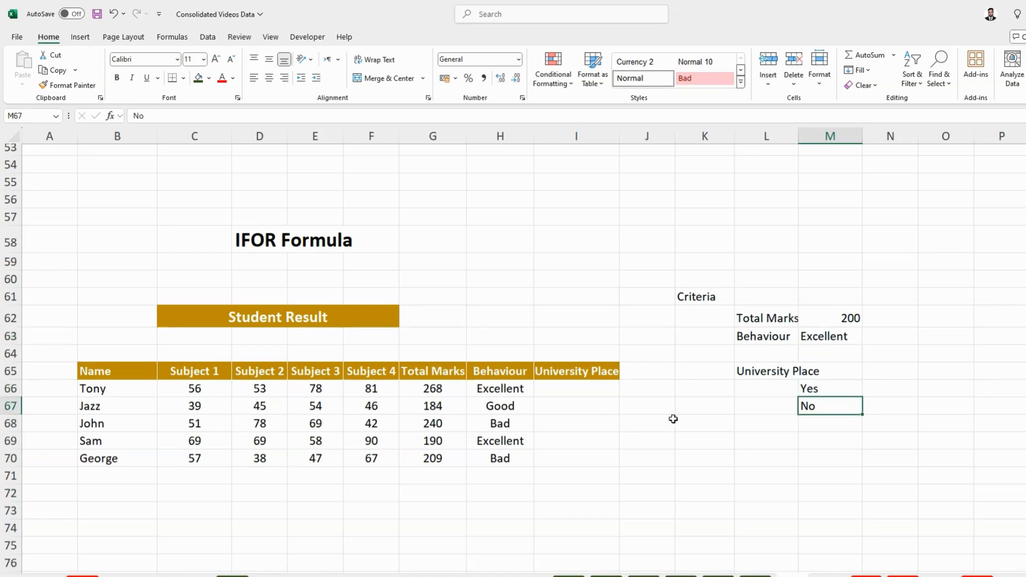
Start an IF formula with a nested OR in I66, using G66>$M$62 as the first condition.
{"action": "left_click", "coordinate": [553, 389]}
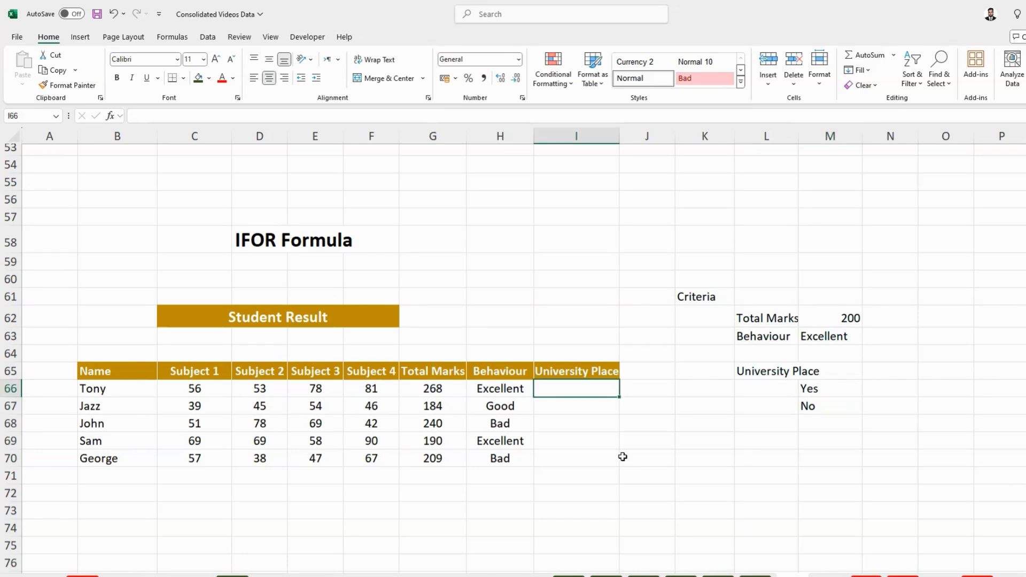
{"action": "type", "text": "=if"}
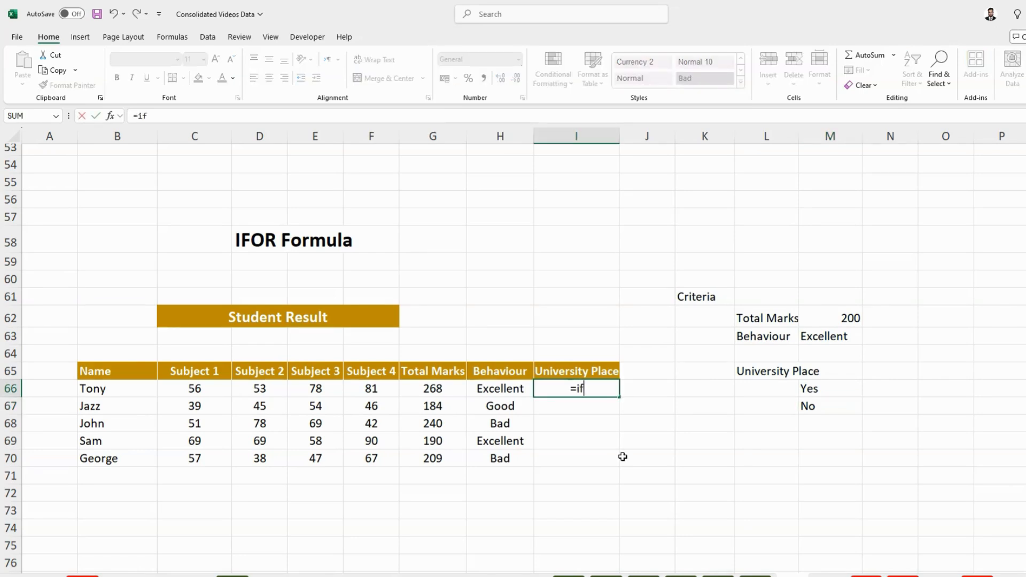
{"action": "key", "text": "Tab"}
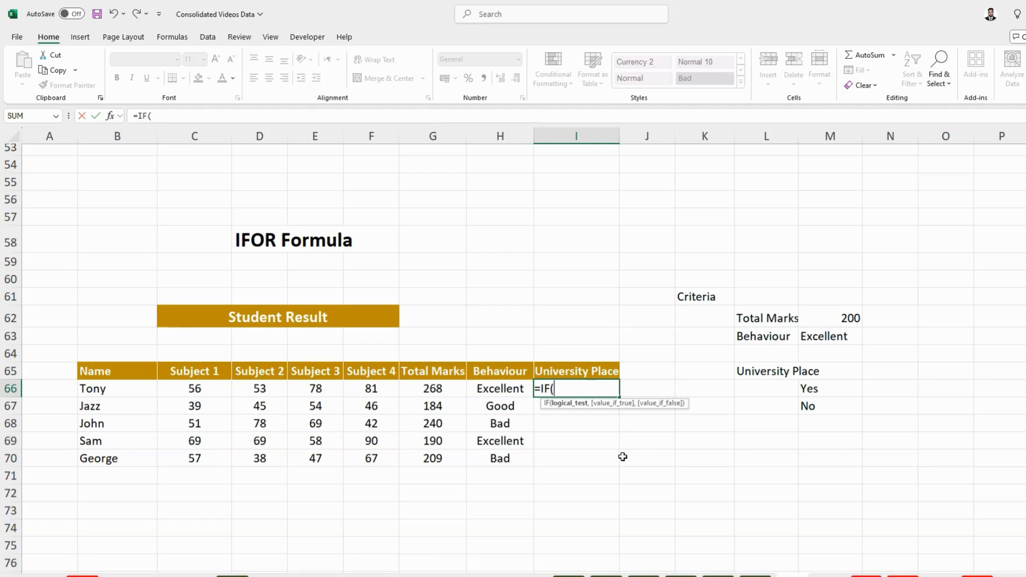
{"action": "type", "text": "or"}
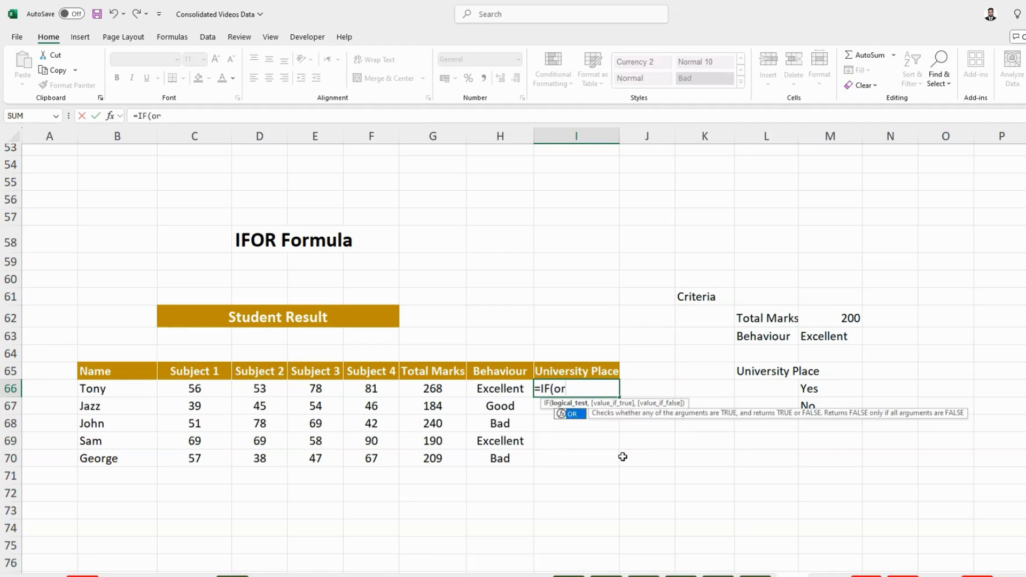
{"action": "key", "text": "Tab"}
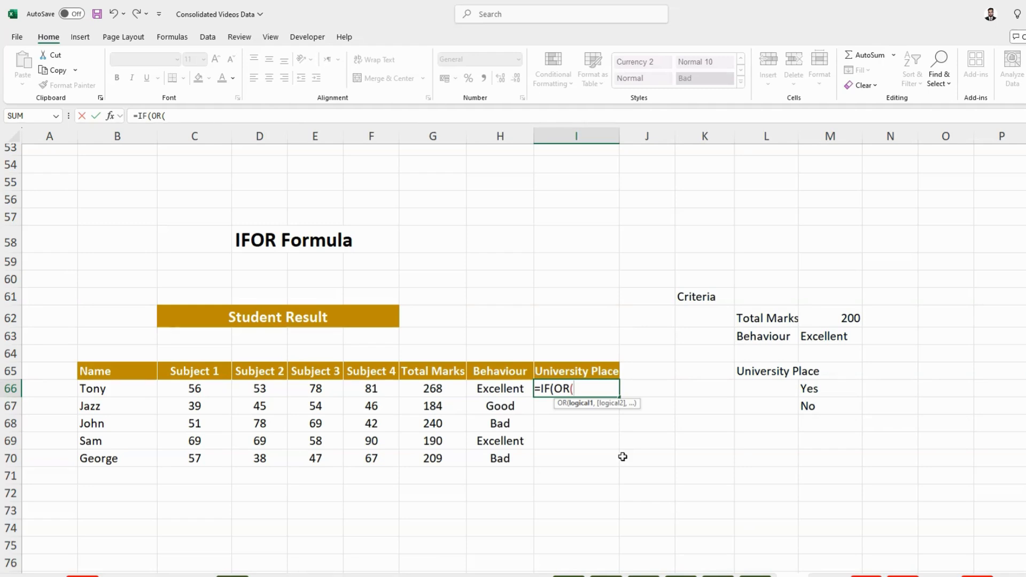
{"action": "left_click", "coordinate": [433, 388]}
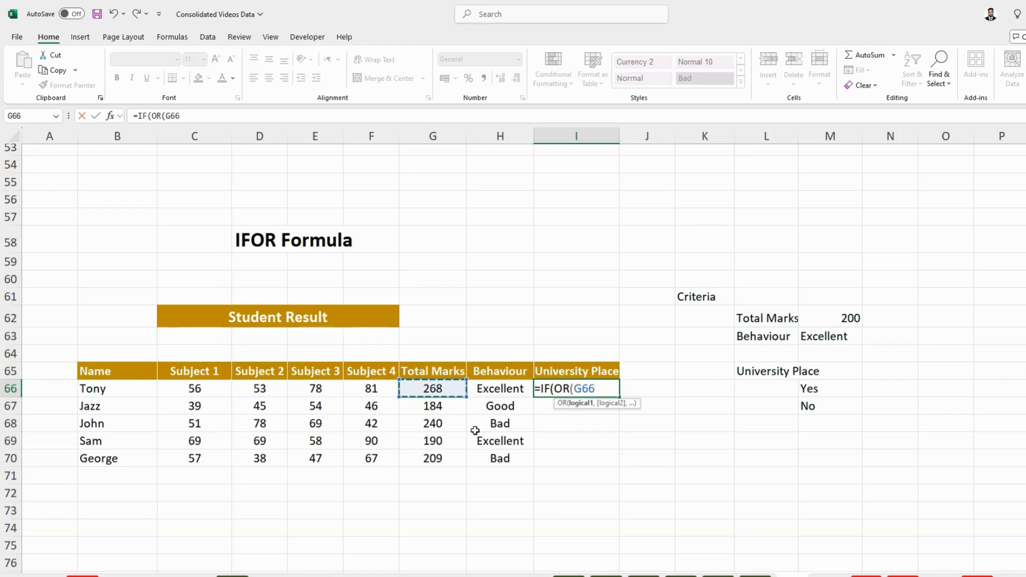
{"action": "type", "text": ">"}
{"action": "left_click", "coordinate": [831, 317]}
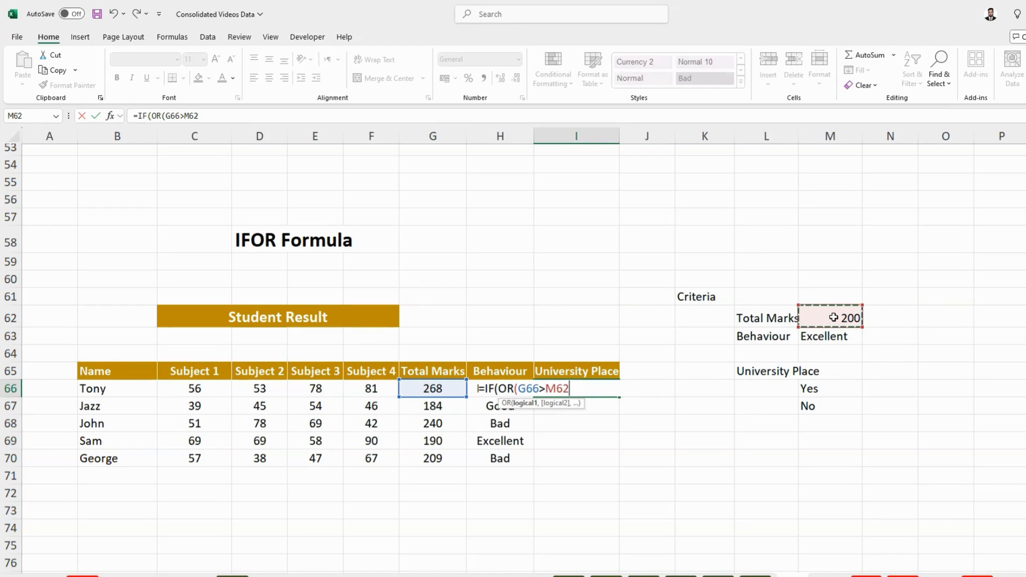
{"action": "key", "text": "F4"}
{"action": "type", "text": ","}
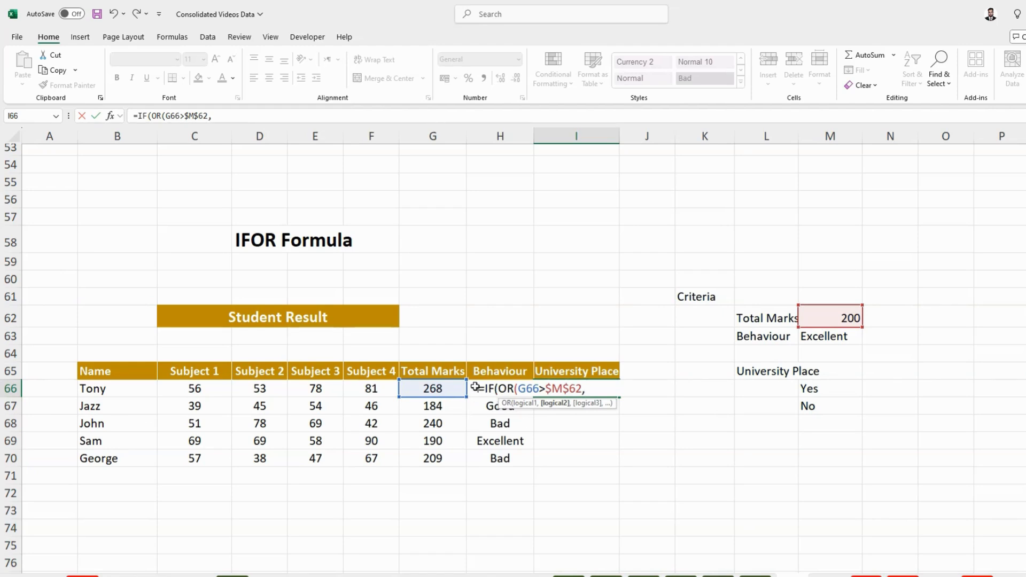
Add H66=$M$63 as the second condition in the I66 formula and close the OR function.
{"action": "left_click", "coordinate": [473, 389]}
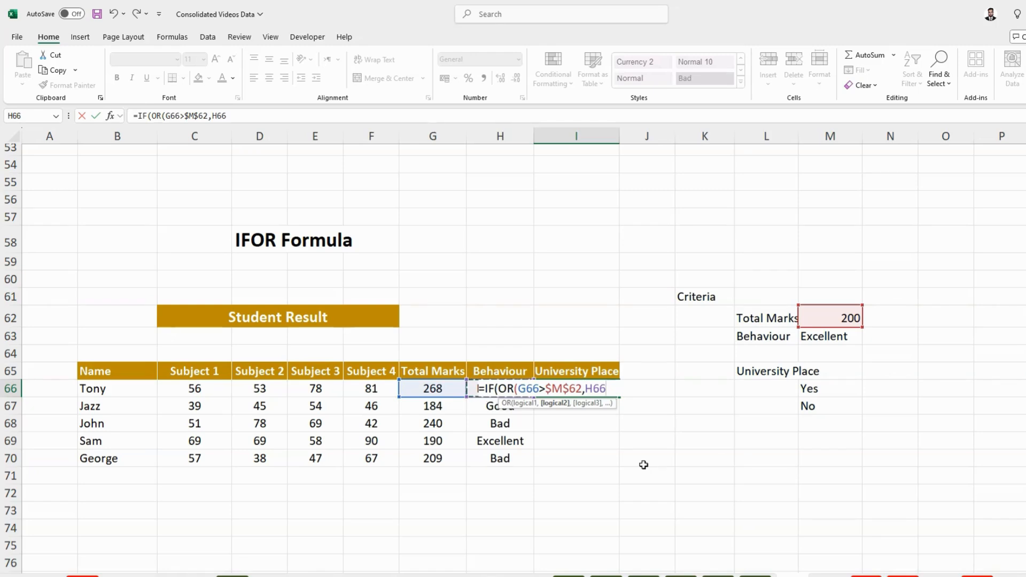
{"action": "type", "text": "="}
{"action": "left_click", "coordinate": [808, 336]}
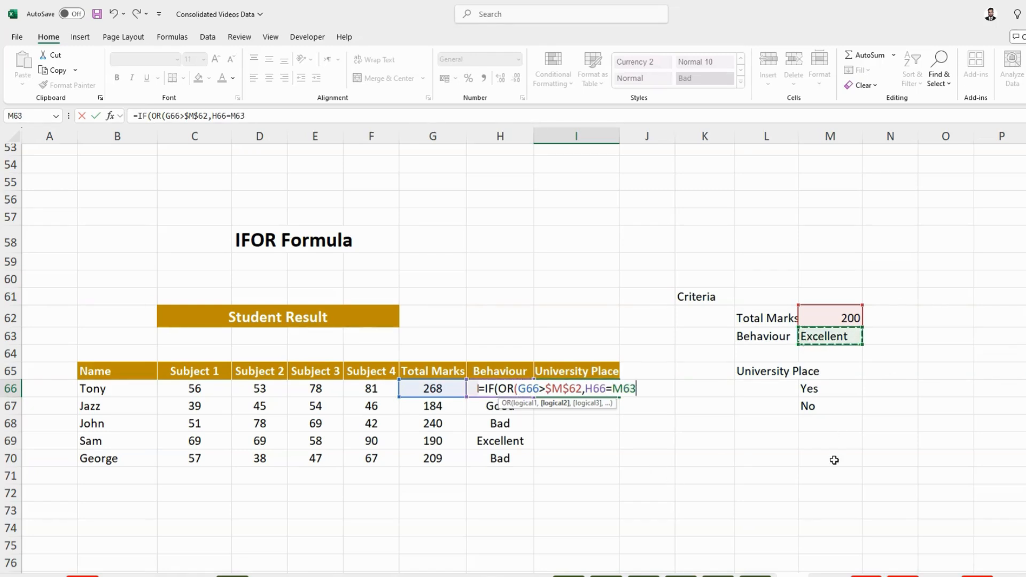
{"action": "key", "text": "F4"}
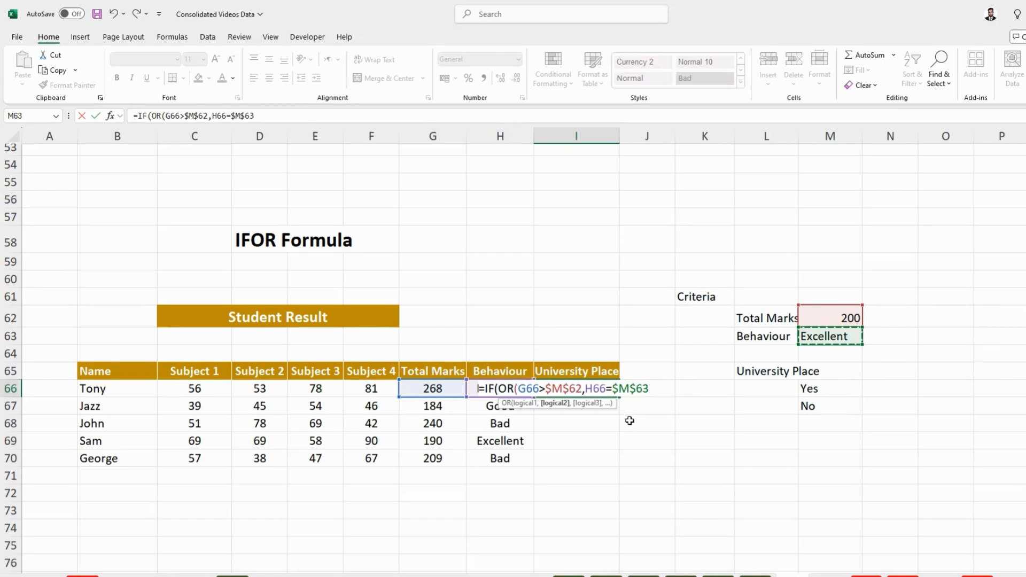
{"action": "type", "text": ")"}
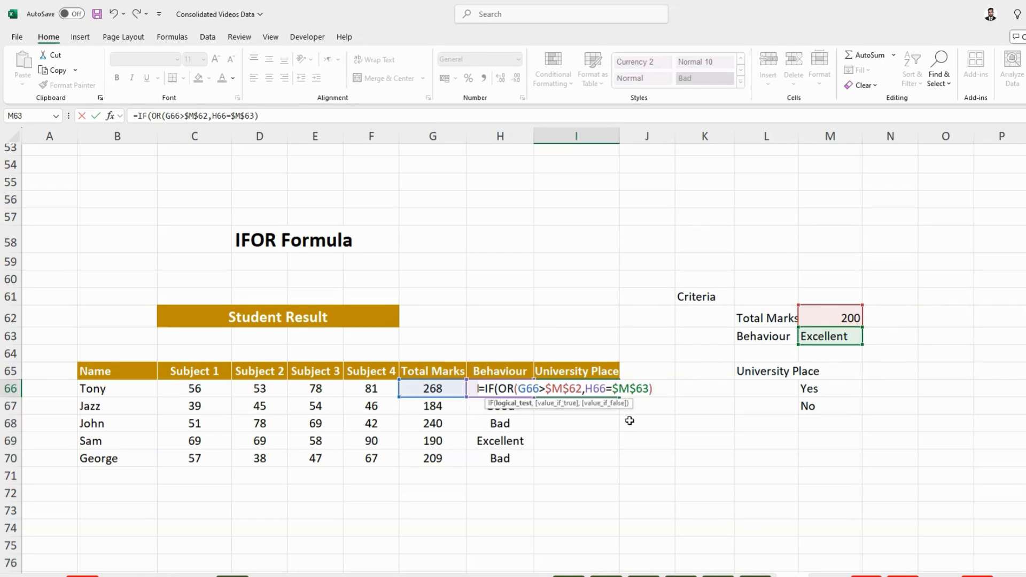
Complete the I66 formula with $M$66 as the true value and $M$67 as the false value: =IF(OR(G66>$M$62,H66=$M$63),$M$66,$M$67).
{"action": "type", "text": ","}
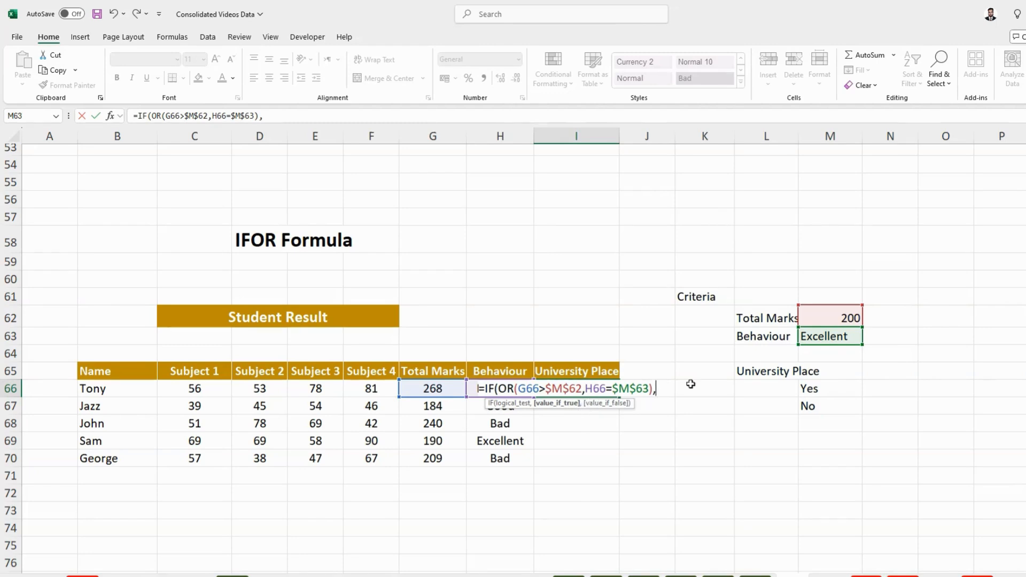
{"action": "left_click", "coordinate": [813, 389]}
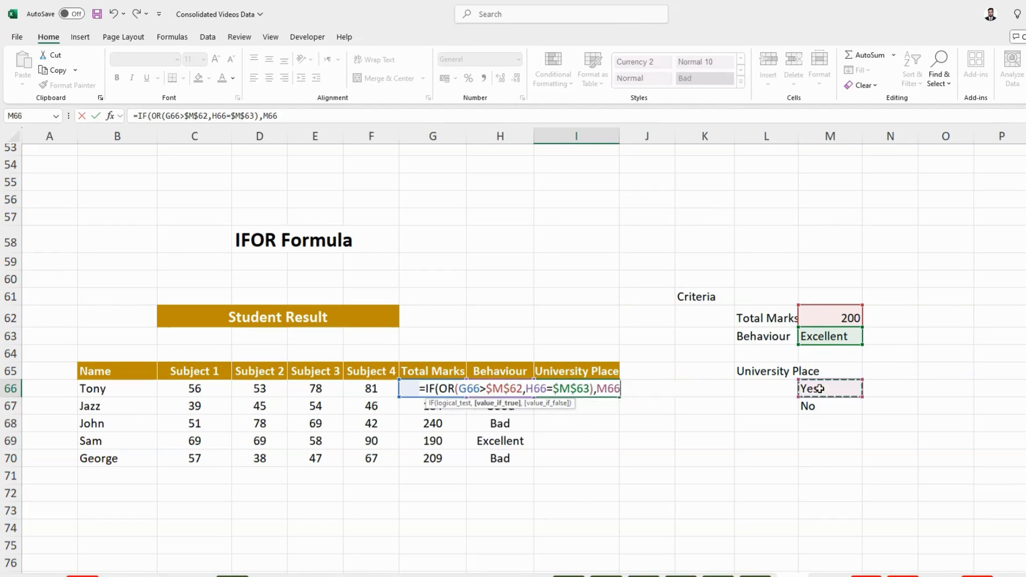
{"action": "key", "text": "F4"}
{"action": "type", "text": ","}
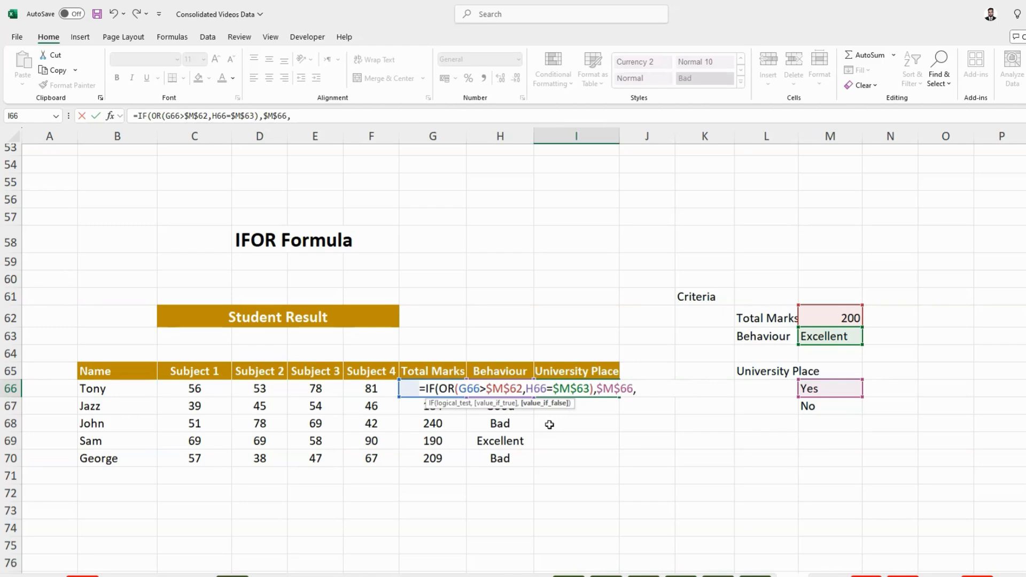
{"action": "left_click", "coordinate": [824, 408]}
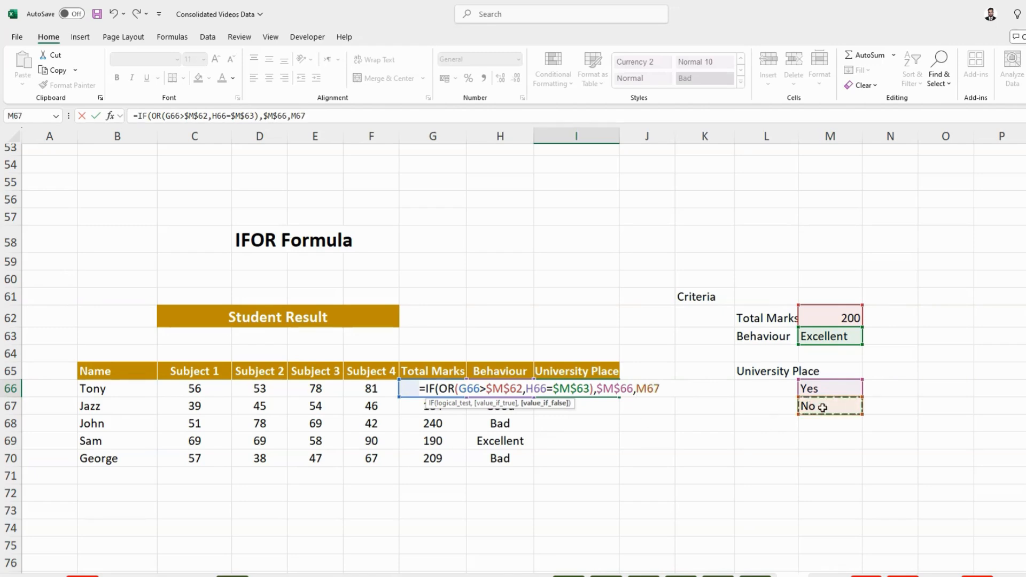
{"action": "key", "text": "F4"}
{"action": "type", "text": ")"}
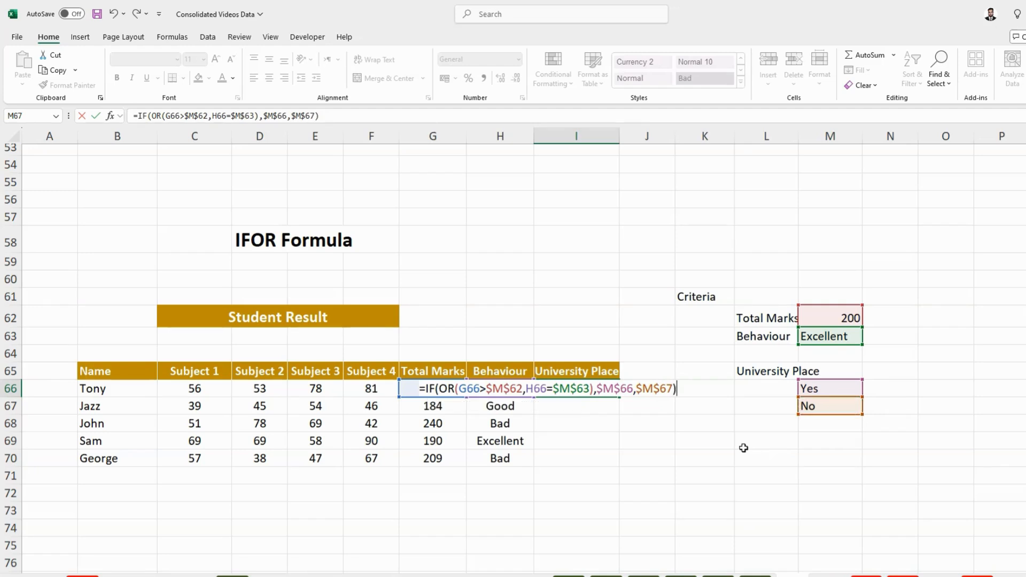
{"action": "key", "text": "Return"}
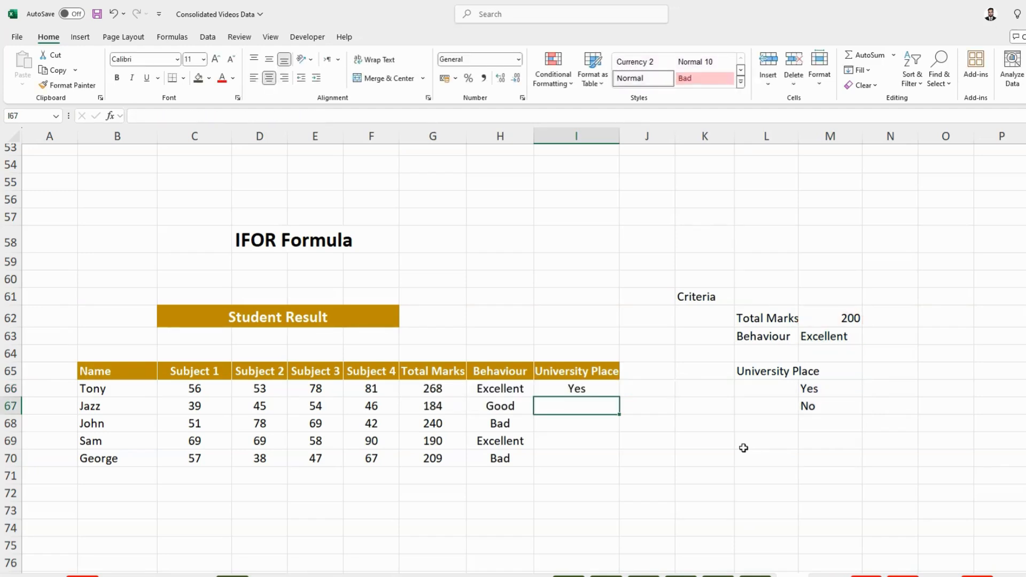
Copy the I66 formula down the University Place column through I70 and check I67 against its total marks and behaviour.
{"action": "left_click", "coordinate": [435, 389]}
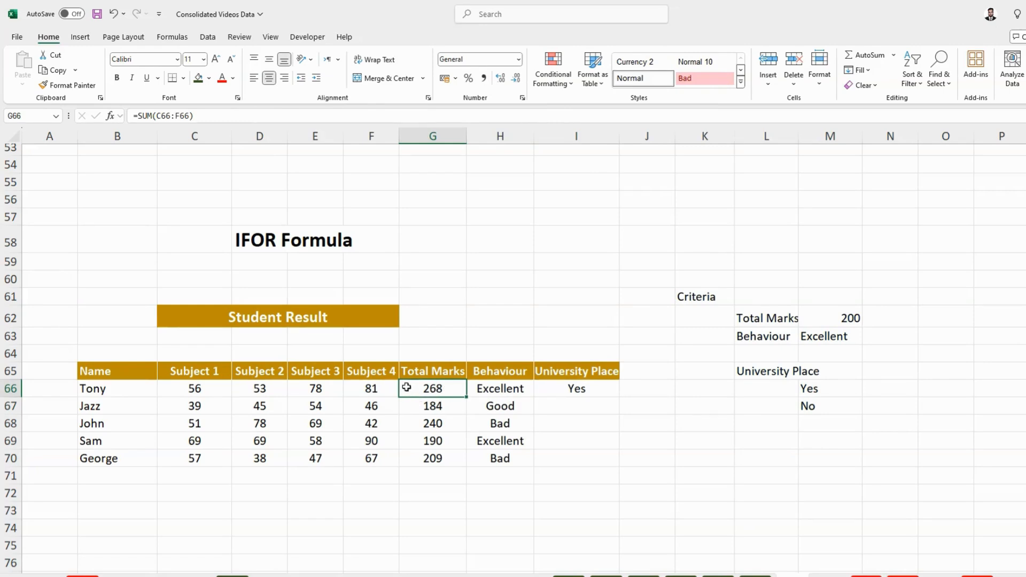
{"action": "left_click", "coordinate": [500, 389]}
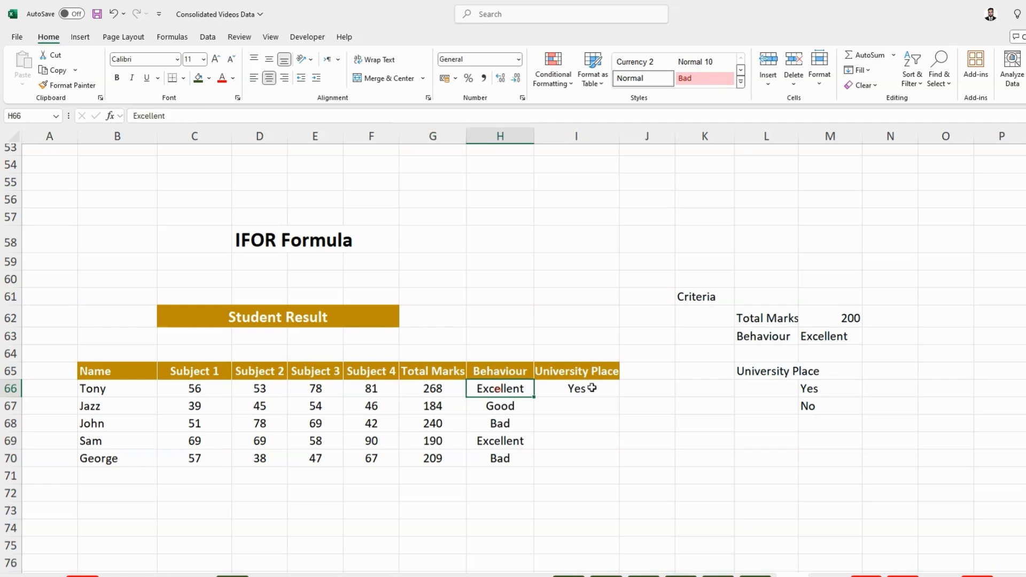
{"action": "left_click", "coordinate": [588, 388]}
{"action": "left_click_drag", "start_coordinate": [620, 397], "coordinate": [610, 456]}
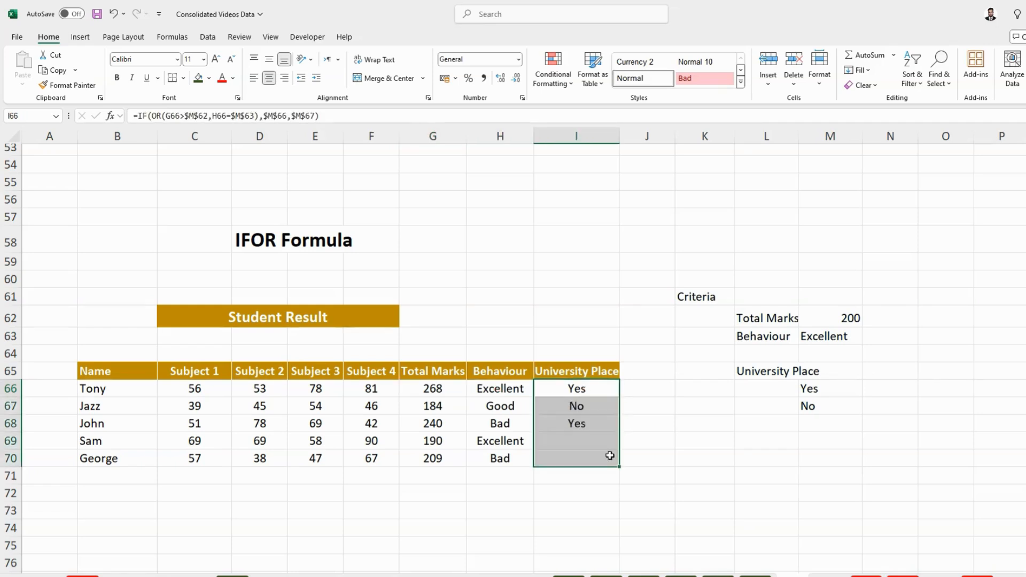
{"action": "left_click", "coordinate": [553, 408]}
{"action": "left_click", "coordinate": [564, 427]}
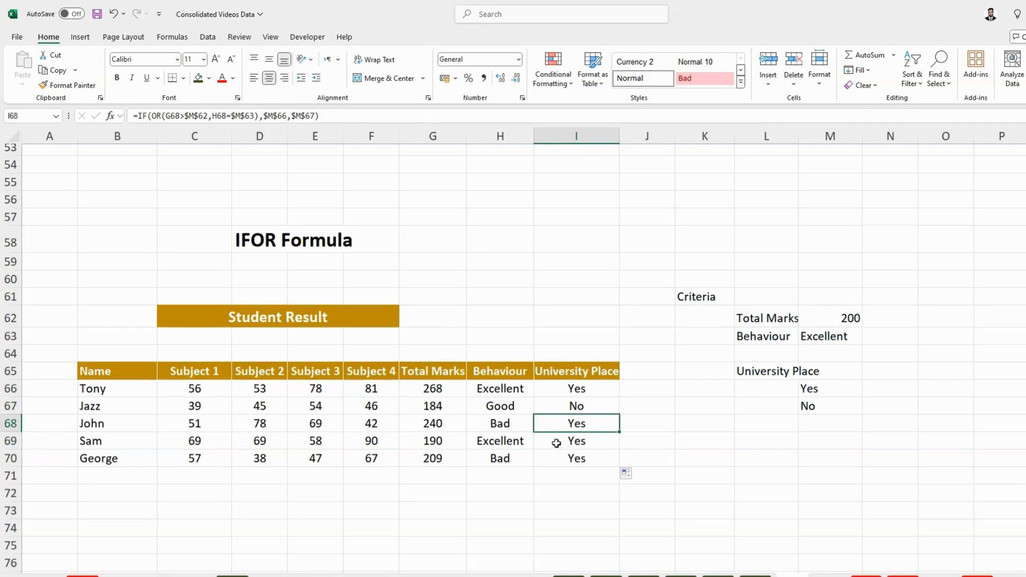
{"action": "left_click", "coordinate": [555, 404]}
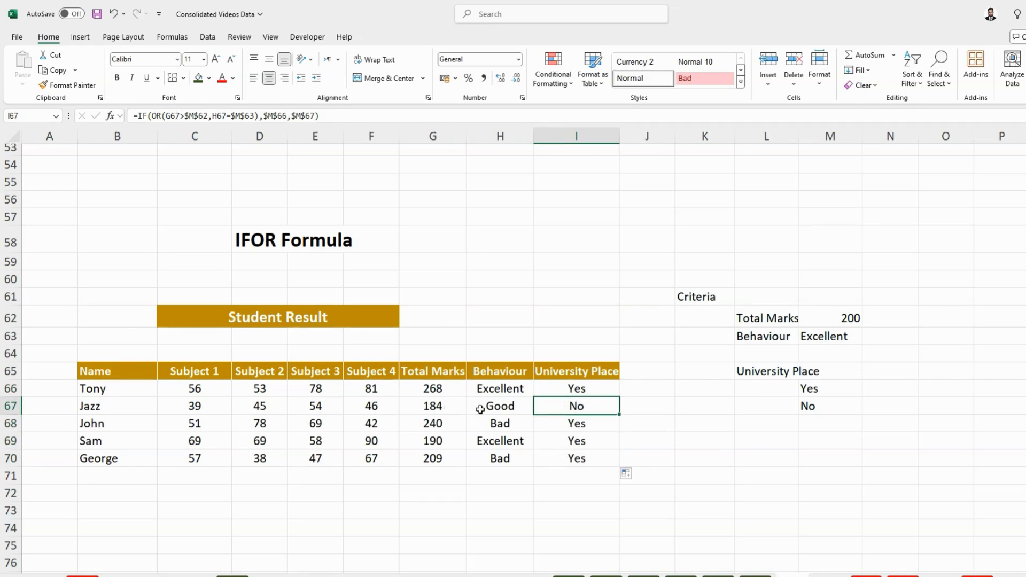
{"action": "left_click", "coordinate": [495, 408]}
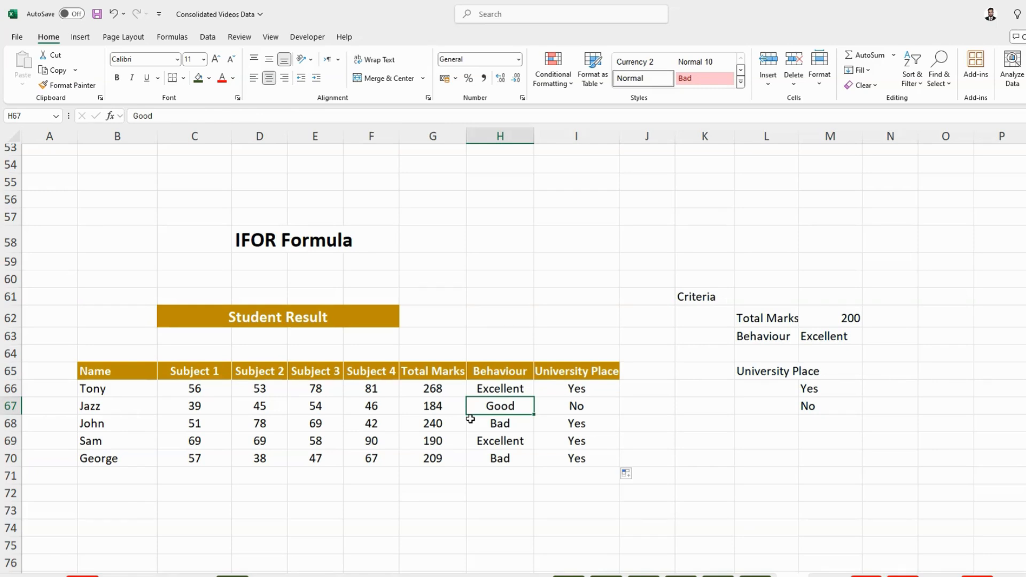
{"action": "left_click", "coordinate": [578, 405]}
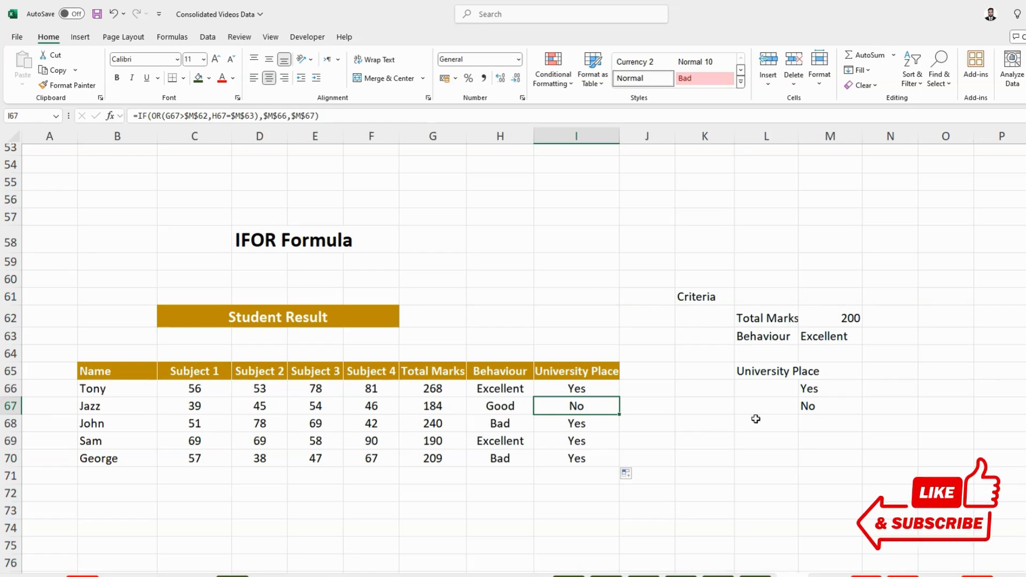
Go back past the IFAND section to the IF Formula section to look over the completed tables.
{"action": "scroll", "coordinate": [756, 419], "scroll_direction": "up", "scroll_amount": 11}
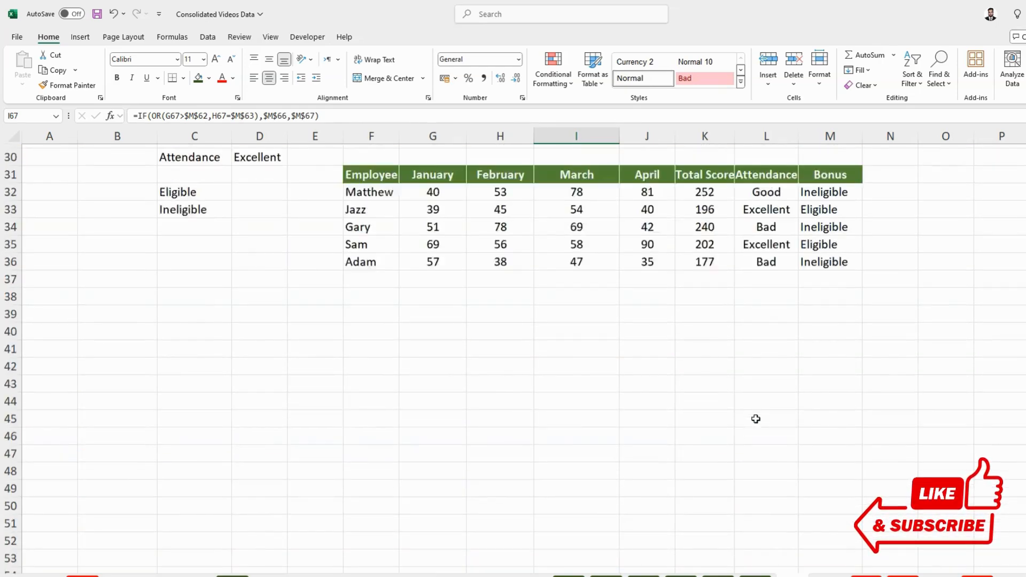
{"action": "scroll", "coordinate": [753, 420], "scroll_direction": "up", "scroll_amount": 4}
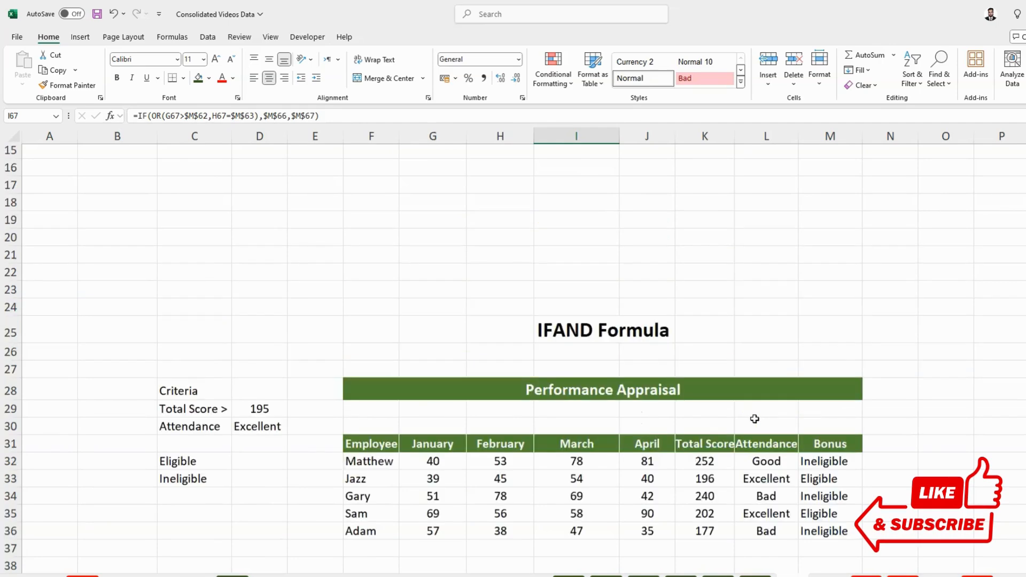
{"action": "scroll", "coordinate": [752, 422], "scroll_direction": "up", "scroll_amount": 3}
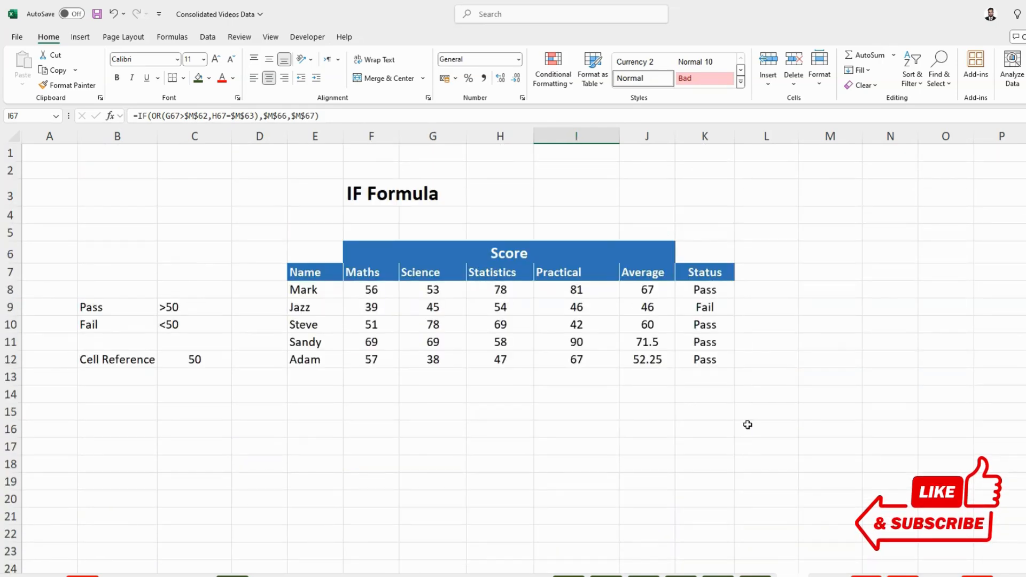